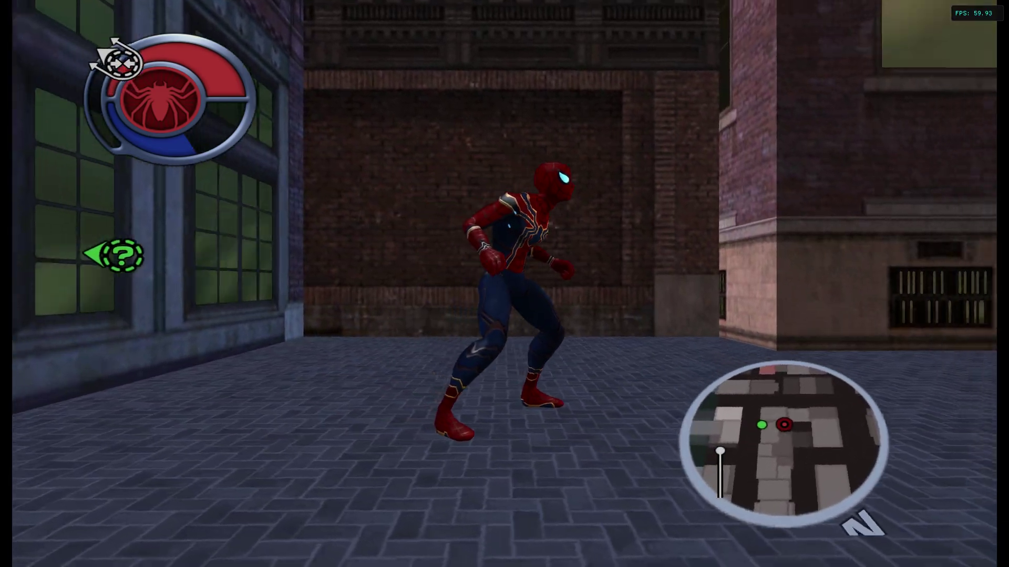
{"action": "key", "text": "w"}
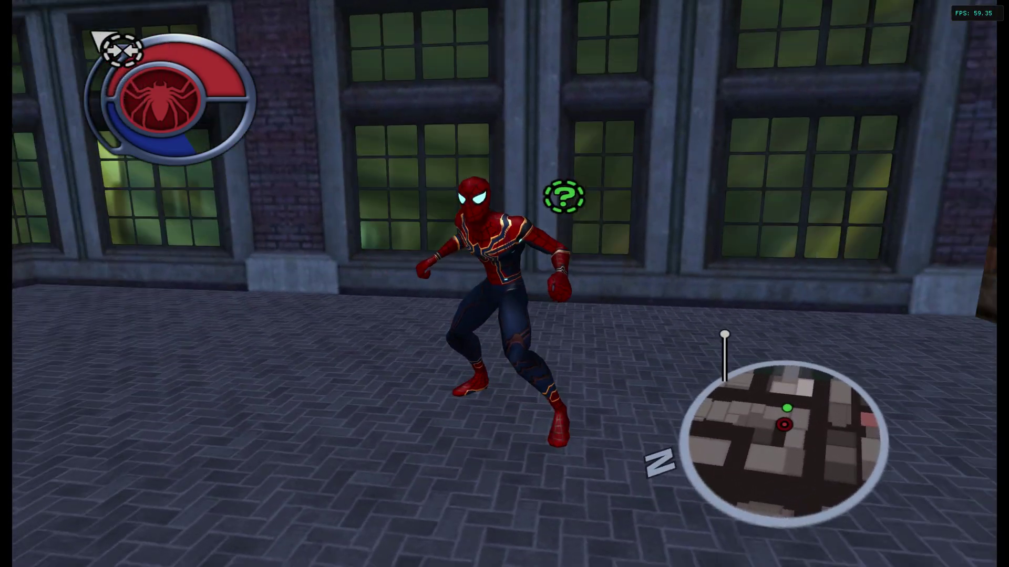
{"action": "key", "text": "d"}
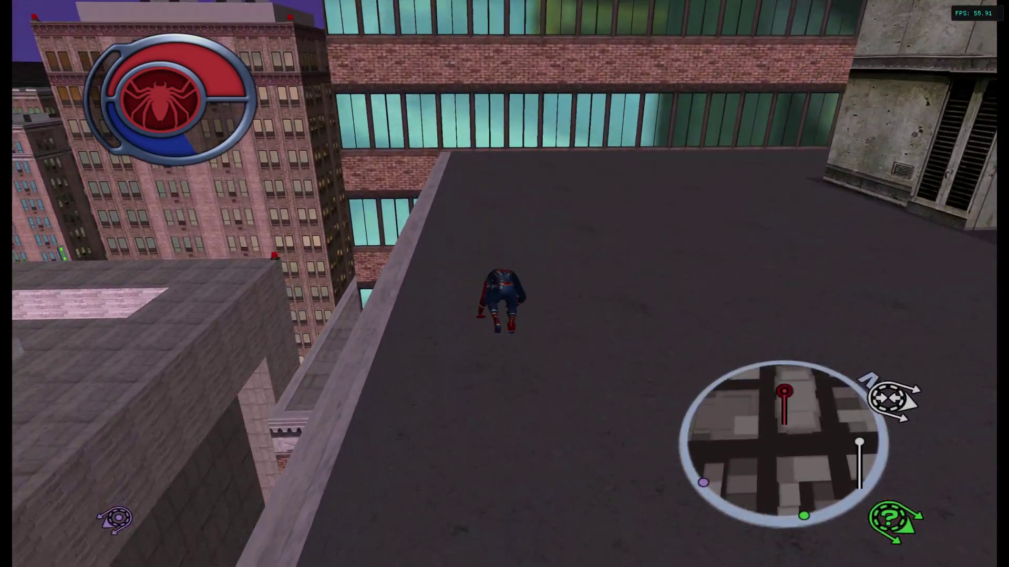
{"action": "key", "text": "space"}
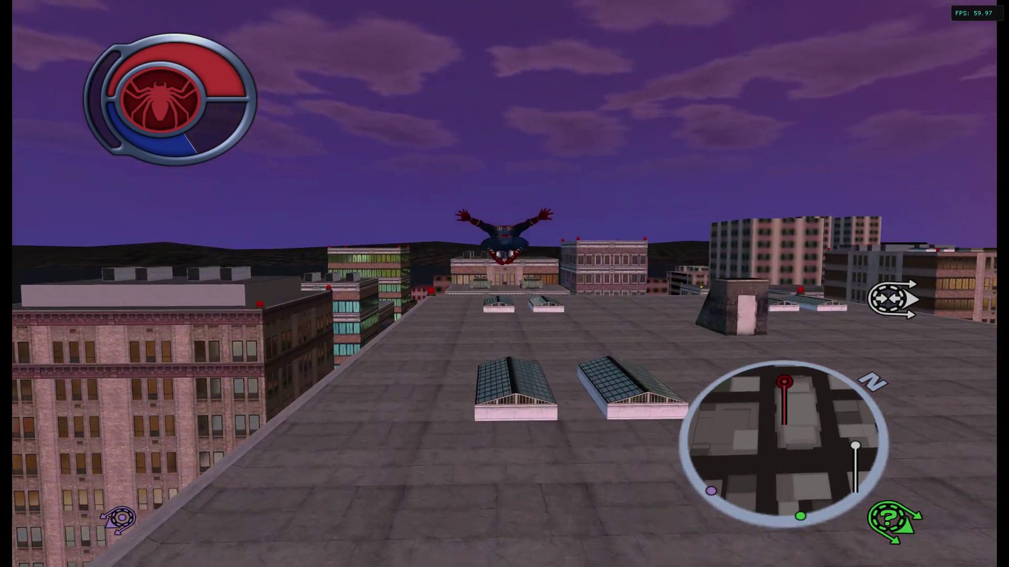
{"action": "key", "text": "w"}
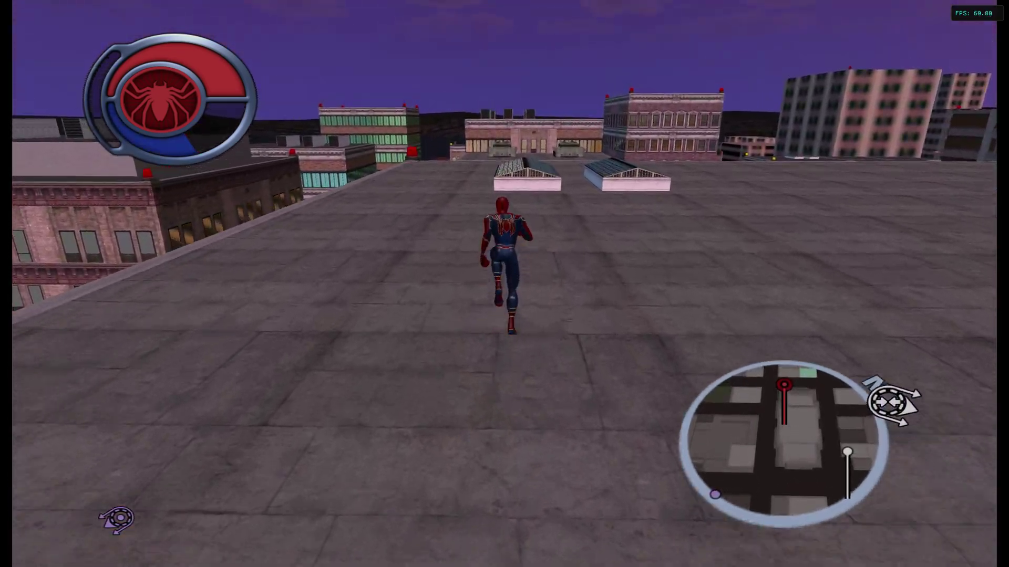
{"action": "key", "text": "a"}
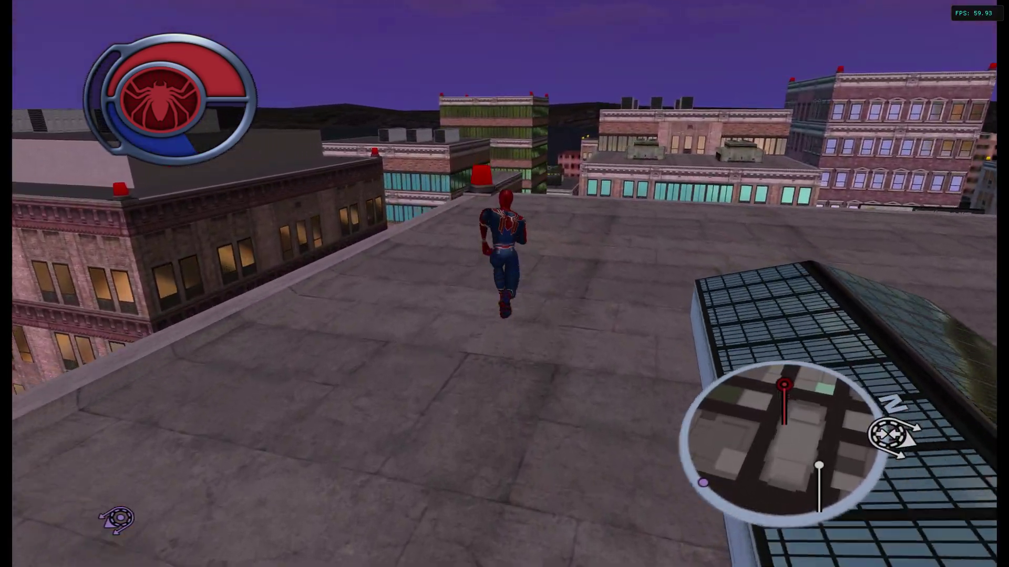
{"action": "key", "text": "space"}
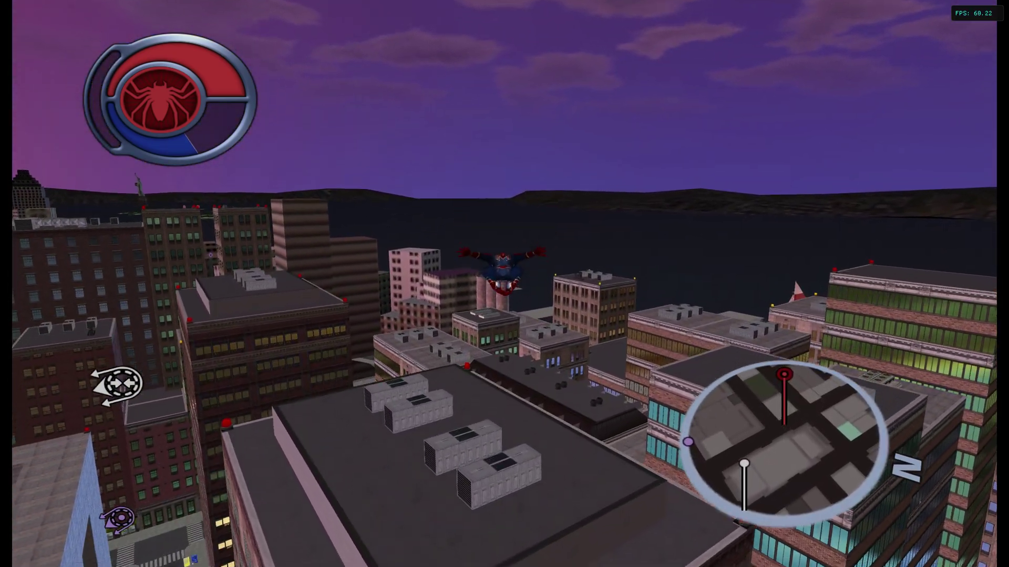
{"action": "key", "text": "w"}
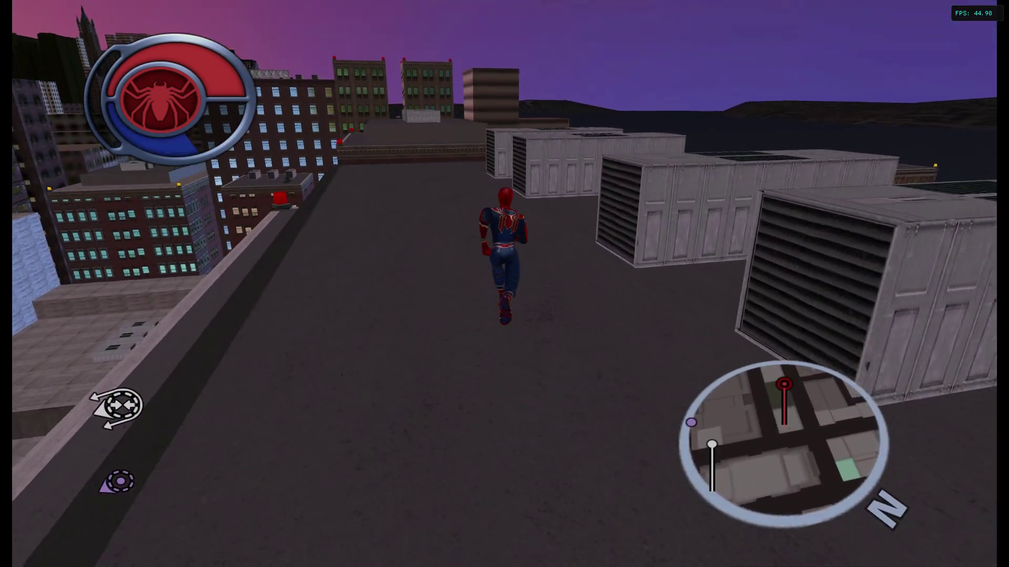
{"action": "key", "text": "s"}
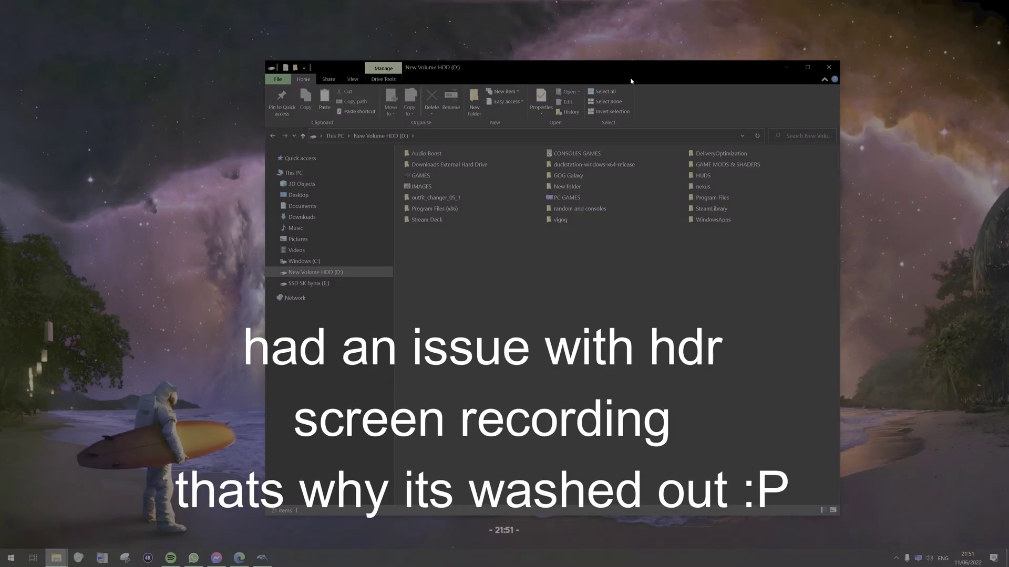
Arrange two File Explorer windows side by side, one showing This PC and the other New Volume HDD (D:)
{"action": "left_click_drag", "start_coordinate": [641, 63], "coordinate": [570, 58]}
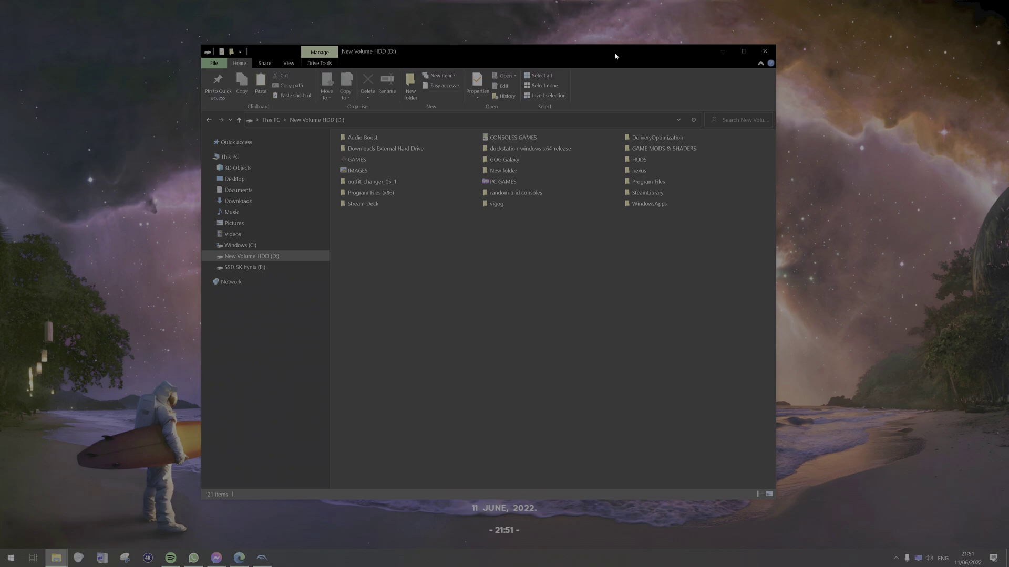
{"action": "left_click_drag", "start_coordinate": [615, 56], "coordinate": [769, 51]}
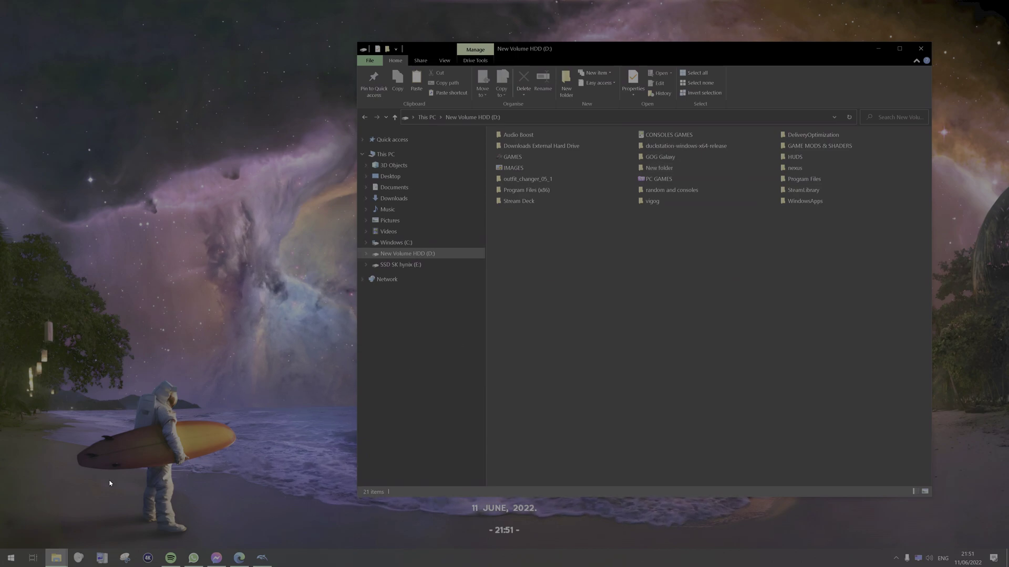
{"action": "mouse_move", "coordinate": [57, 556]}
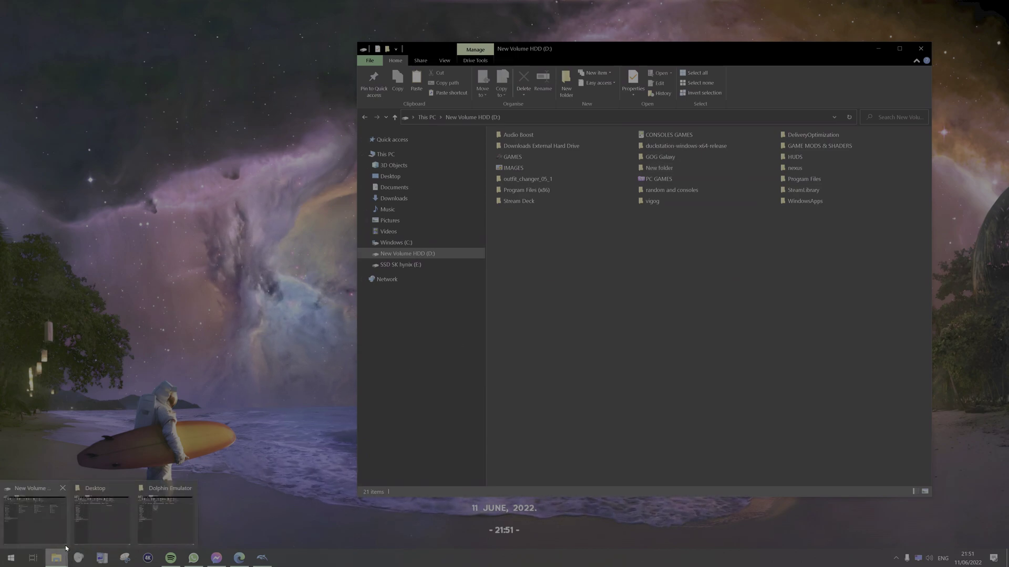
{"action": "left_click", "coordinate": [168, 508]}
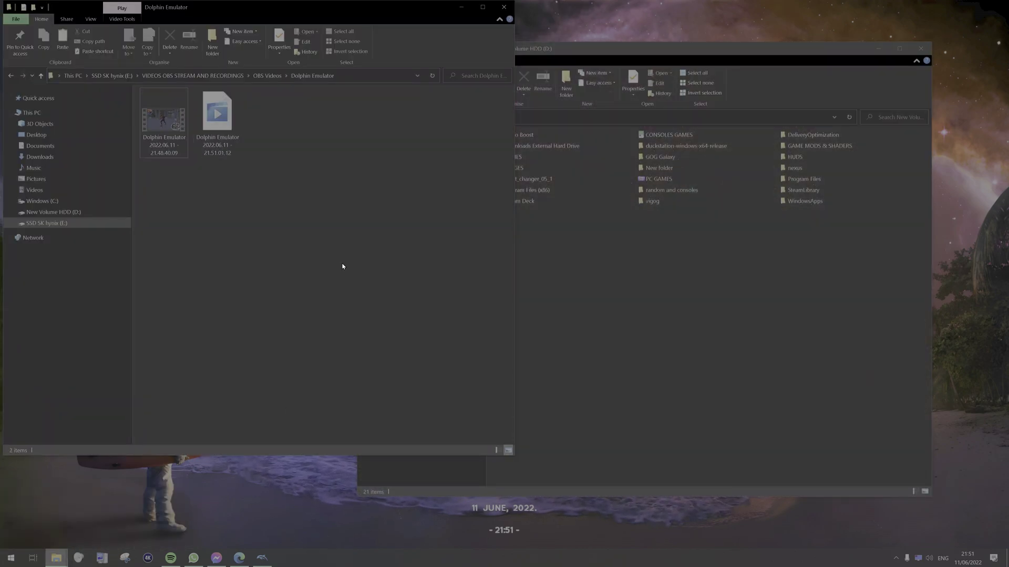
{"action": "left_click_drag", "start_coordinate": [344, 22], "coordinate": [316, 127]}
{"action": "left_click", "coordinate": [133, 219]}
{"action": "left_click_drag", "start_coordinate": [580, 49], "coordinate": [1006, 97]}
{"action": "left_click", "coordinate": [115, 135]}
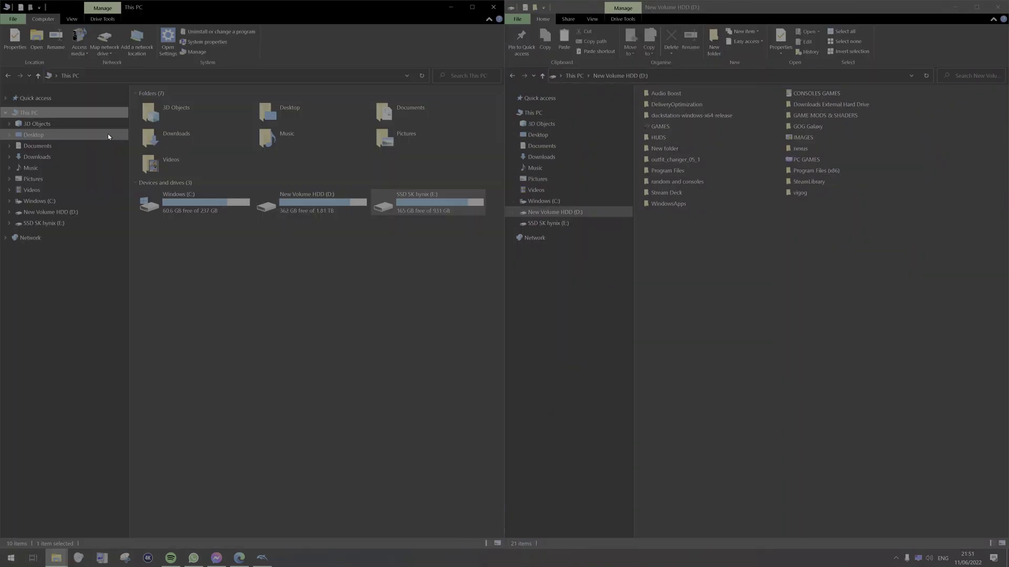
Open the spiderman 2 mods folder inside GAME MODS & SHADERS on the D: drive
{"action": "left_click", "coordinate": [718, 256]}
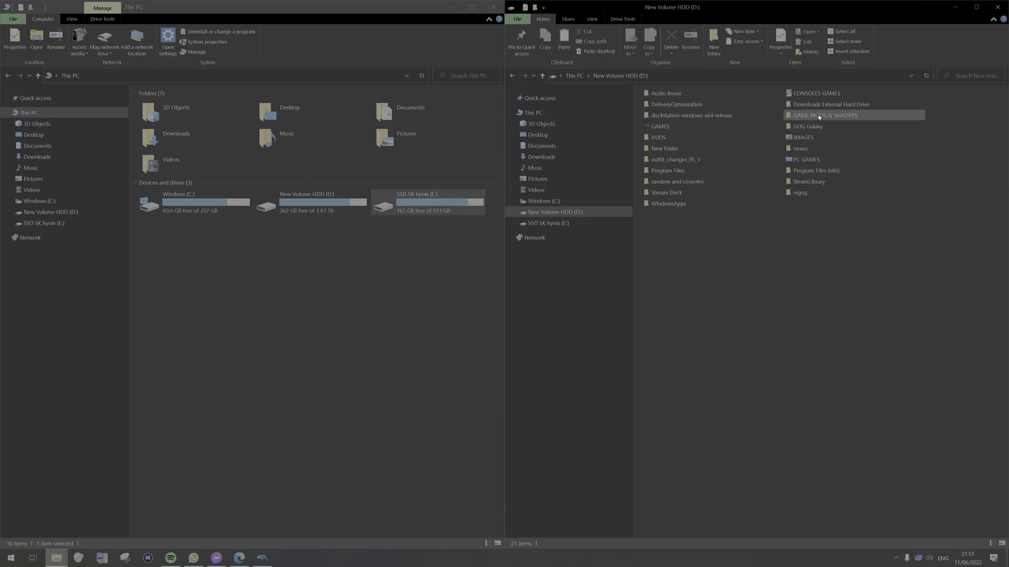
{"action": "mouse_move", "coordinate": [819, 117]}
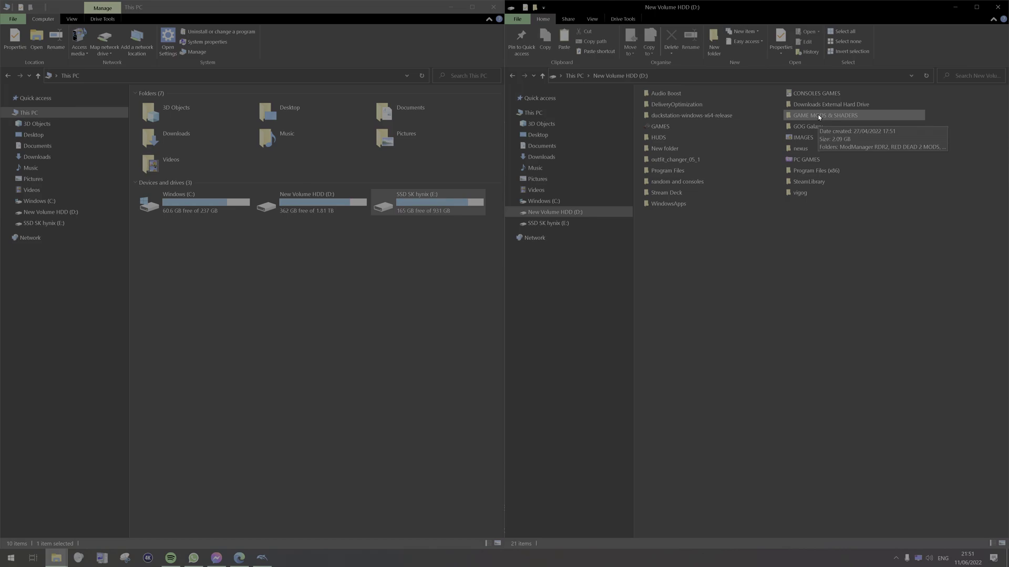
{"action": "double_click", "coordinate": [818, 116]}
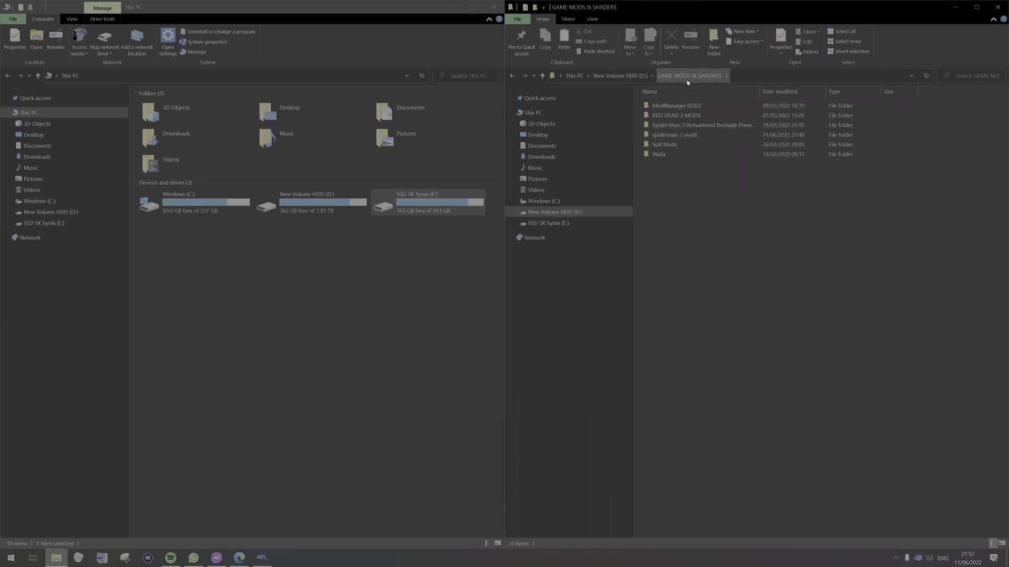
{"action": "double_click", "coordinate": [696, 135]}
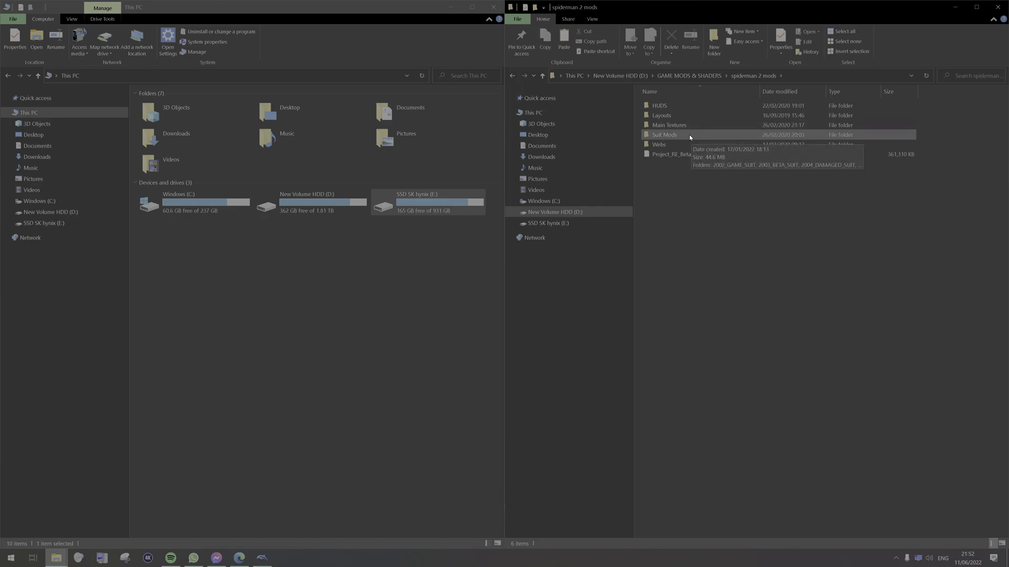
Look through the Suit Mods and Webs folders, returning to the spiderman 2 mods folder
{"action": "double_click", "coordinate": [689, 135]}
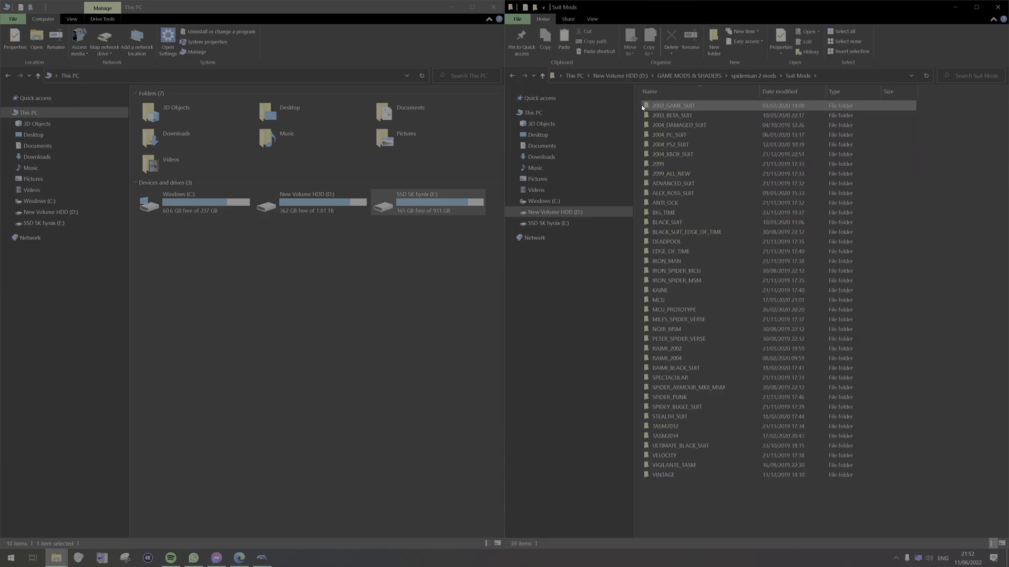
{"action": "left_click_drag", "start_coordinate": [642, 107], "coordinate": [701, 500]}
{"action": "left_click", "coordinate": [701, 499]}
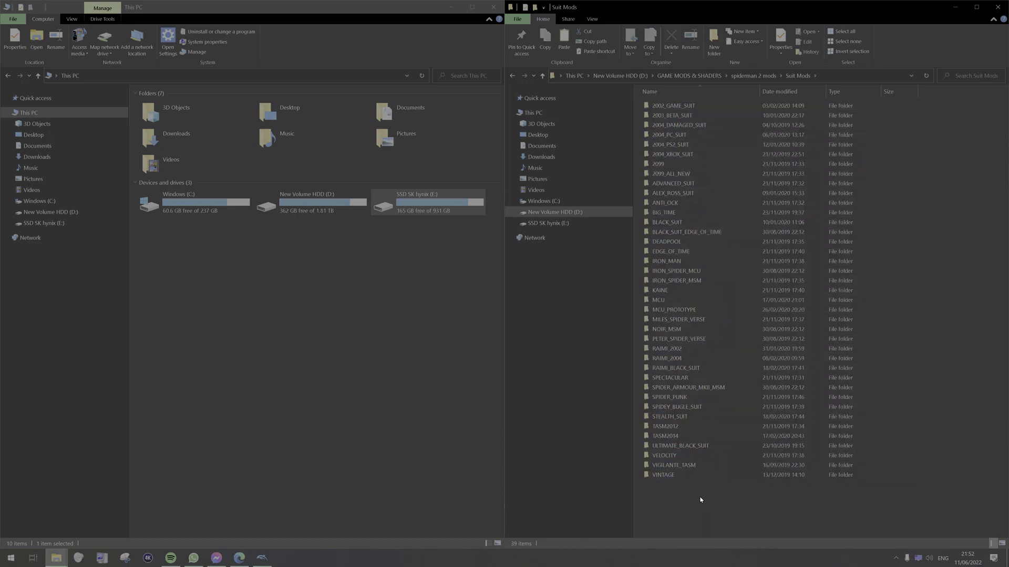
{"action": "left_click", "coordinate": [509, 75]}
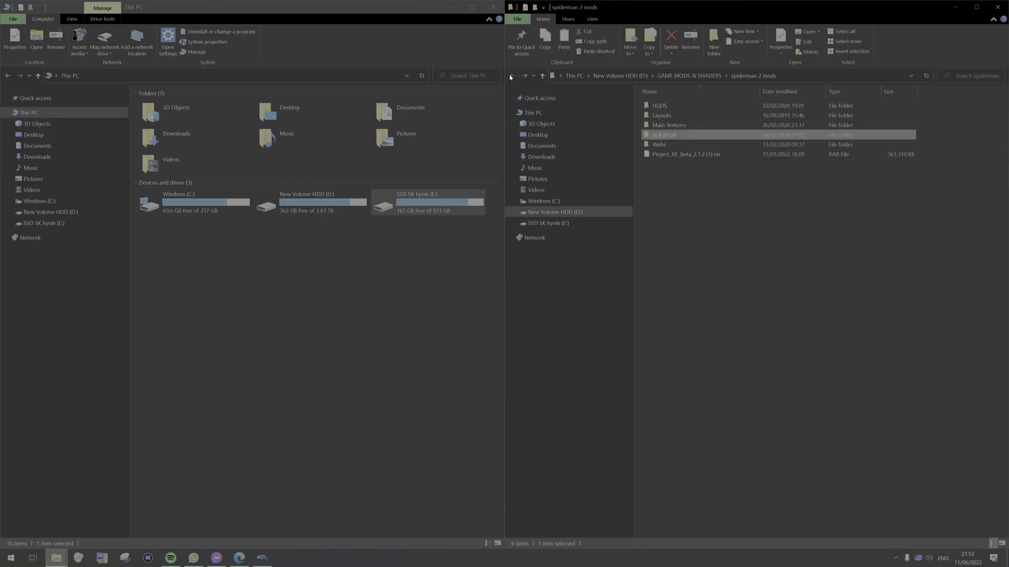
{"action": "double_click", "coordinate": [659, 145]}
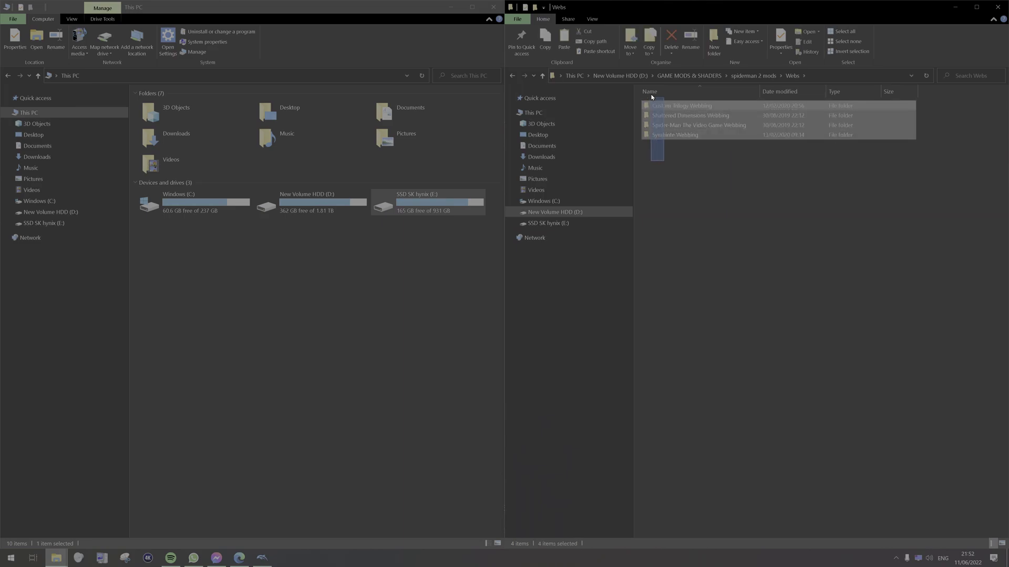
{"action": "left_click", "coordinate": [514, 76]}
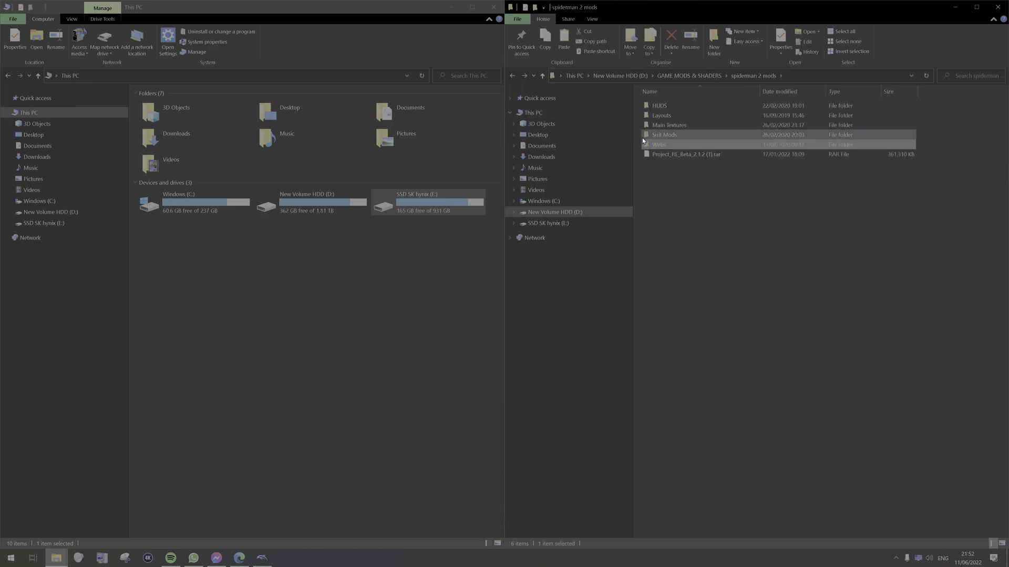
Look through the HUDS and Layouts folders, returning to the spiderman 2 mods folder
{"action": "left_click", "coordinate": [663, 112]}
{"action": "double_click", "coordinate": [663, 106]}
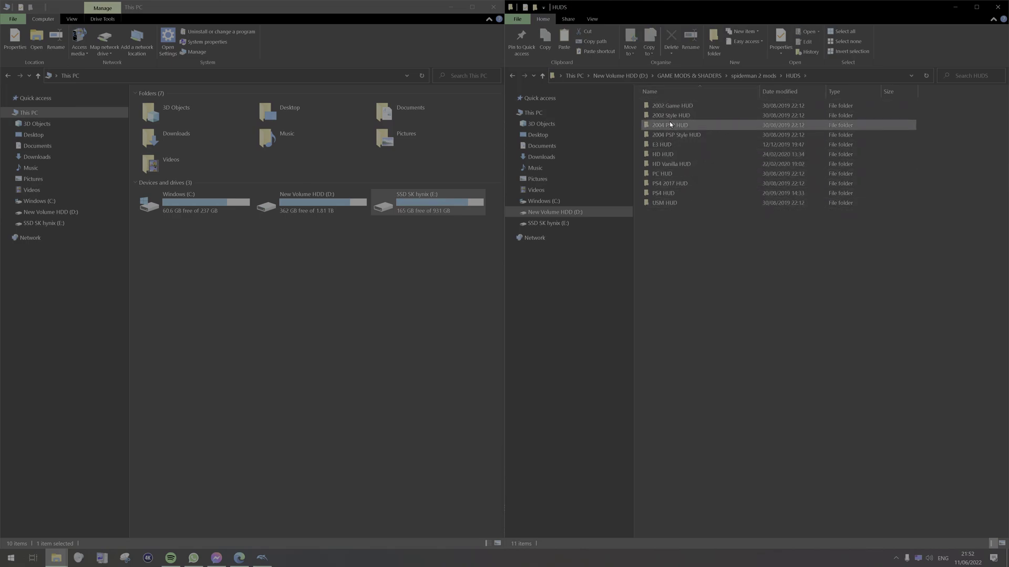
{"action": "left_click", "coordinate": [512, 78]}
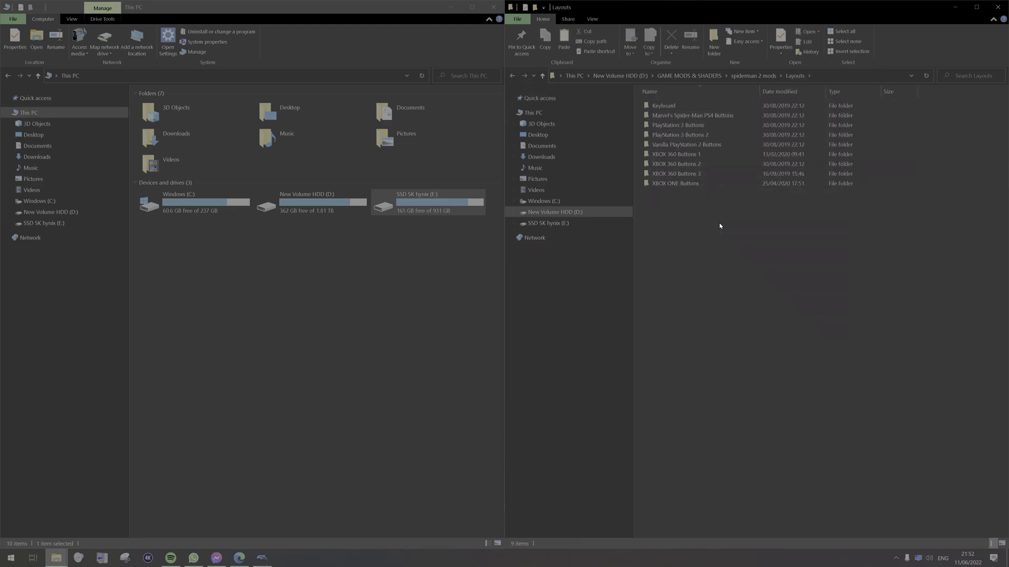
{"action": "left_click_drag", "start_coordinate": [720, 226], "coordinate": [758, 219]}
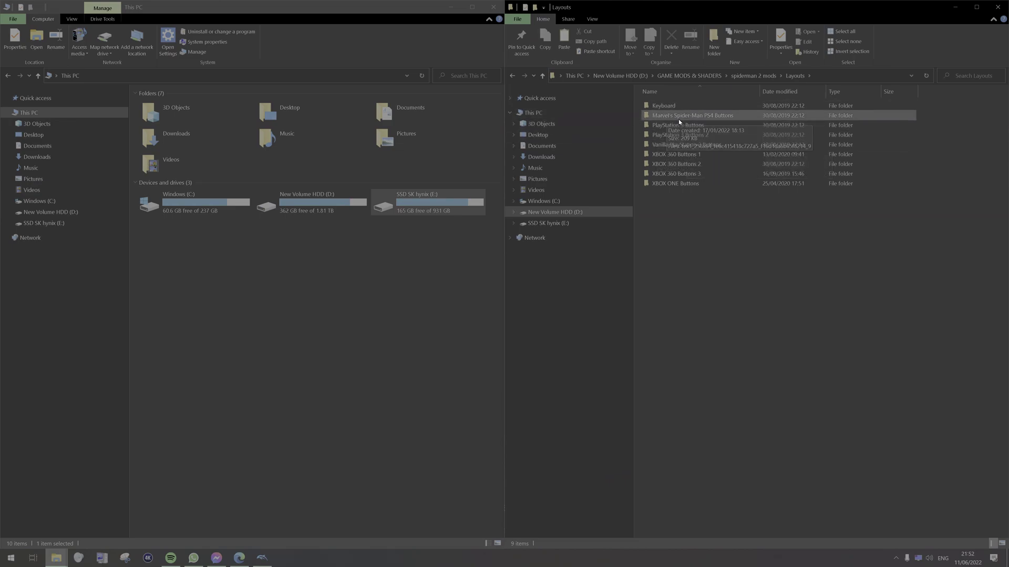
{"action": "left_click", "coordinate": [513, 75]}
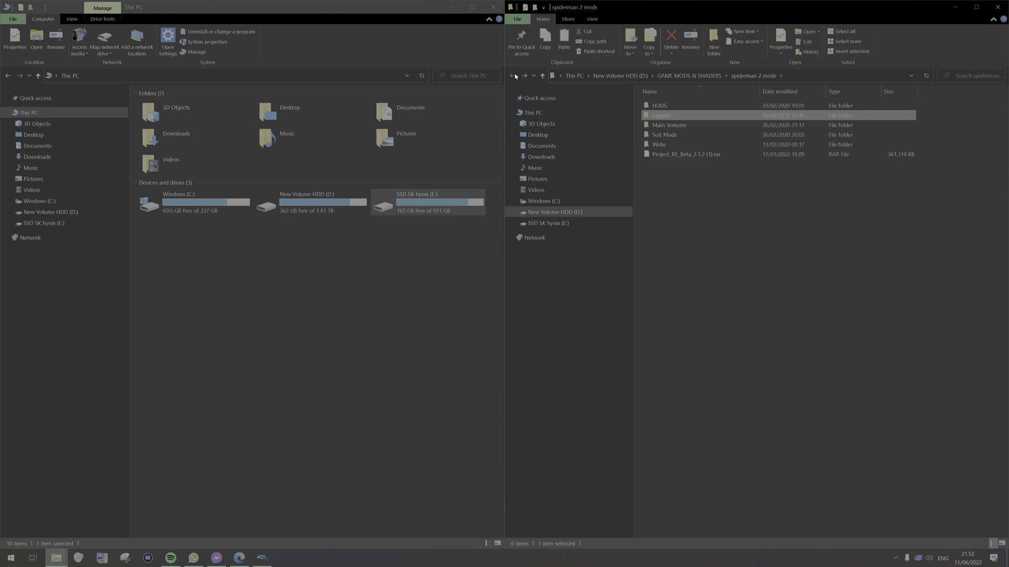
Show Suit Mods in one window and open Documents > Dolphin Emulator > Load > Textures > GK2E52 in the other
{"action": "double_click", "coordinate": [675, 135]}
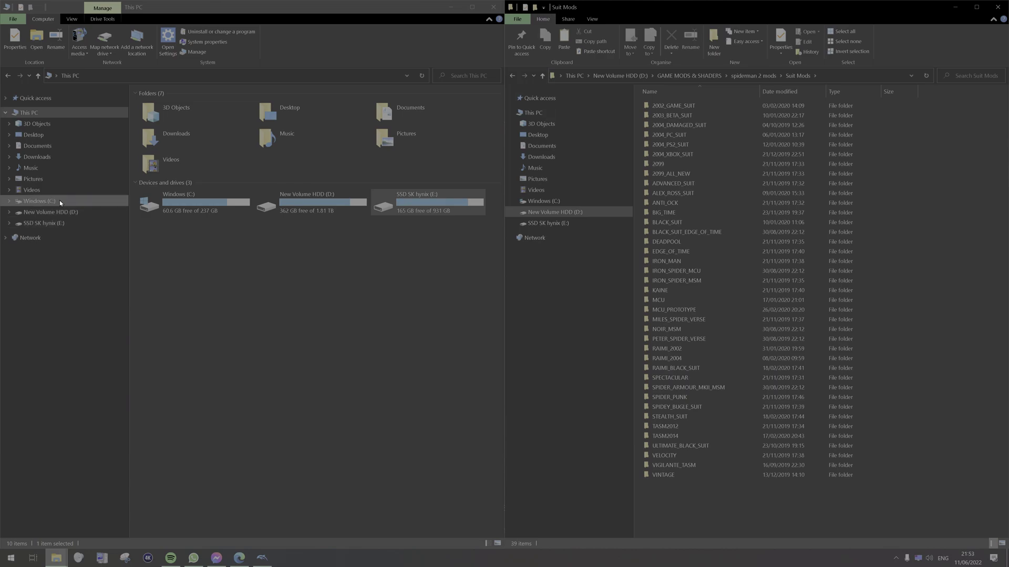
{"action": "left_click", "coordinate": [63, 150]}
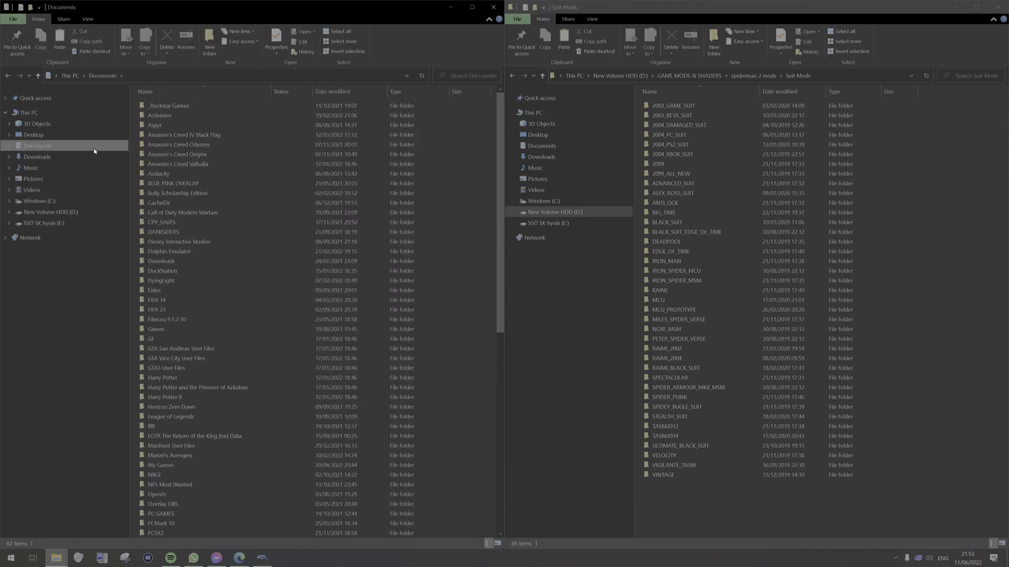
{"action": "double_click", "coordinate": [177, 251]}
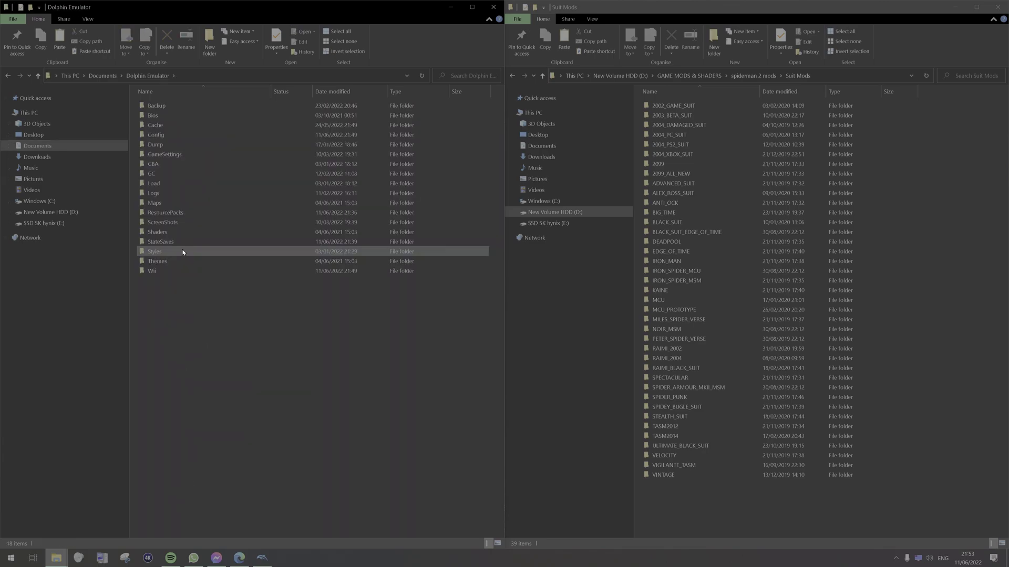
{"action": "double_click", "coordinate": [162, 183]}
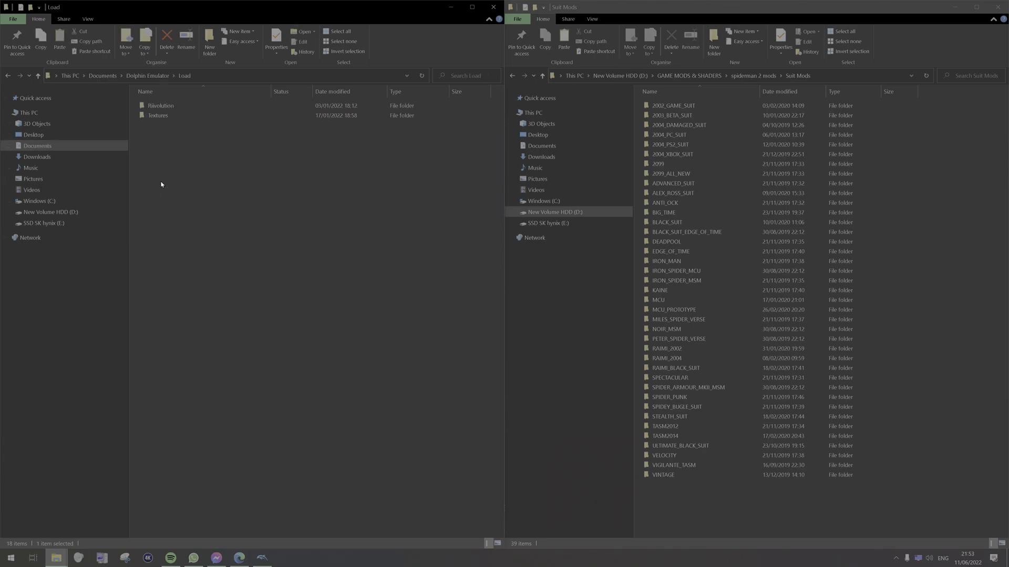
{"action": "double_click", "coordinate": [167, 116]}
{"action": "left_click", "coordinate": [163, 106]}
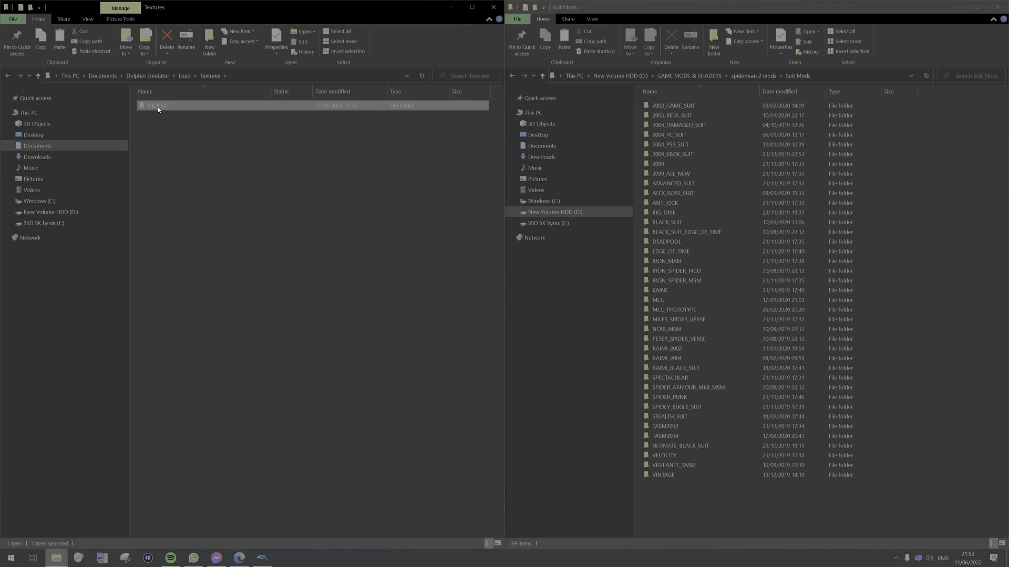
{"action": "left_click", "coordinate": [228, 164]}
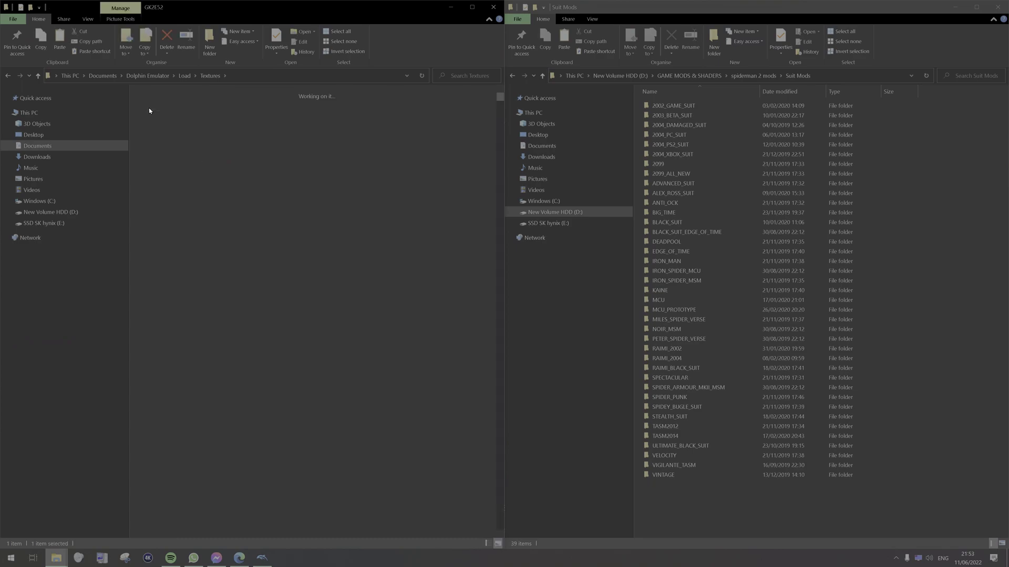
{"action": "left_click", "coordinate": [133, 168]}
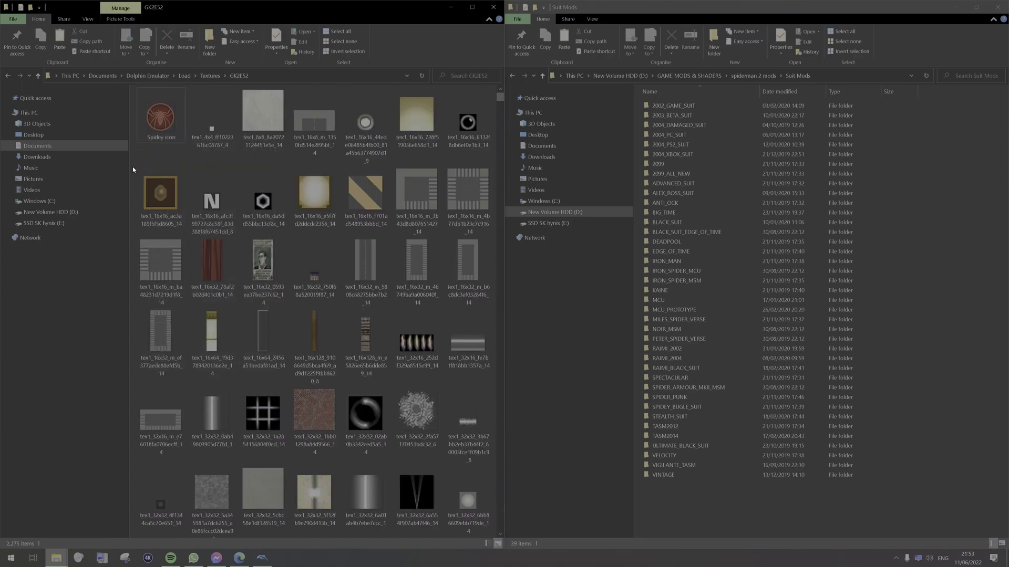
Examine the Main Textures folder alongside GK2E52, returning to the spiderman 2 mods folder
{"action": "left_click", "coordinate": [514, 77]}
{"action": "double_click", "coordinate": [662, 125]}
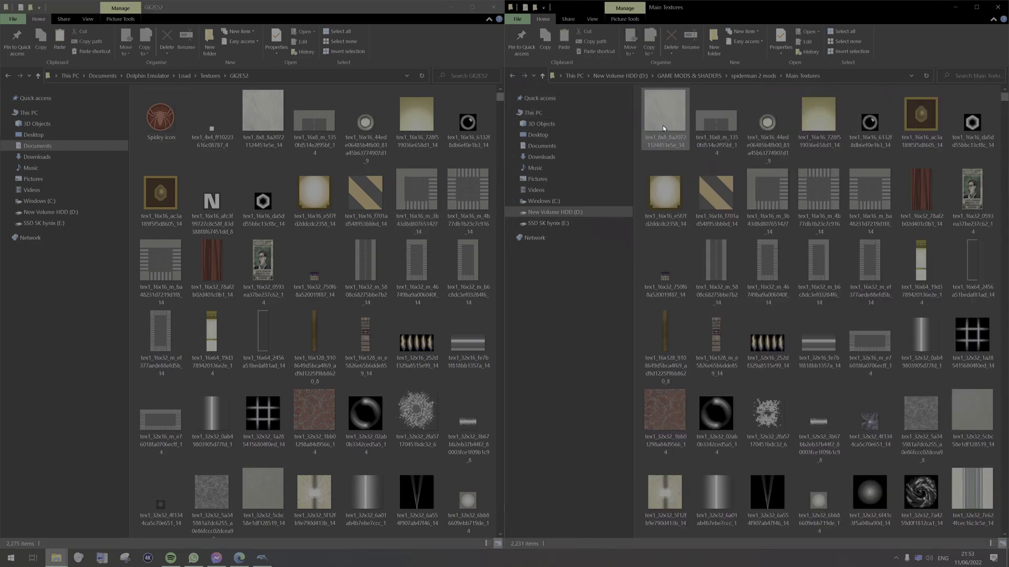
{"action": "left_click", "coordinate": [512, 77]}
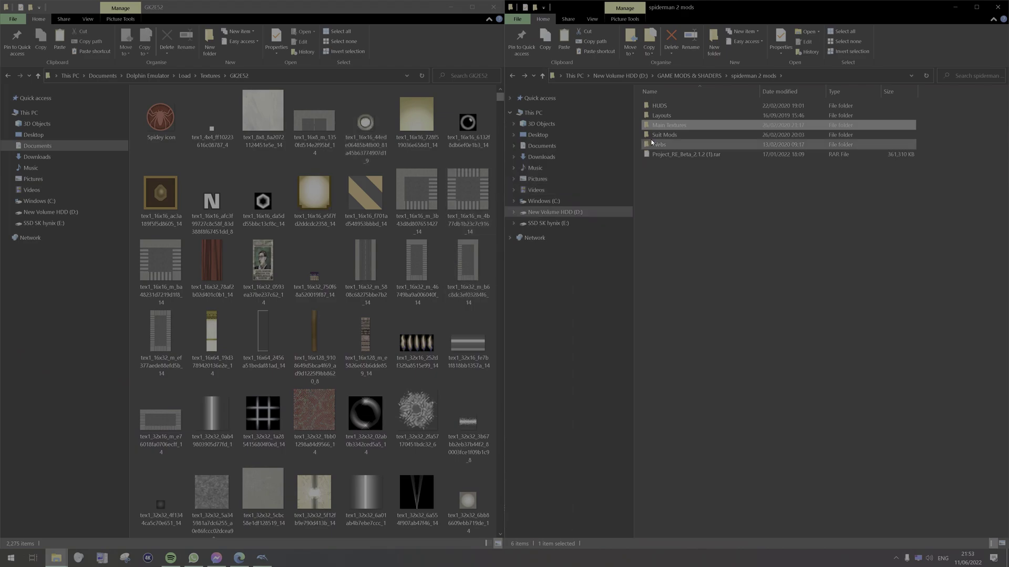
Copy the three texture files from Suit Mods > DEADPOOL into the GK2E52 folder, replacing the files with the same names
{"action": "mouse_move", "coordinate": [657, 135]}
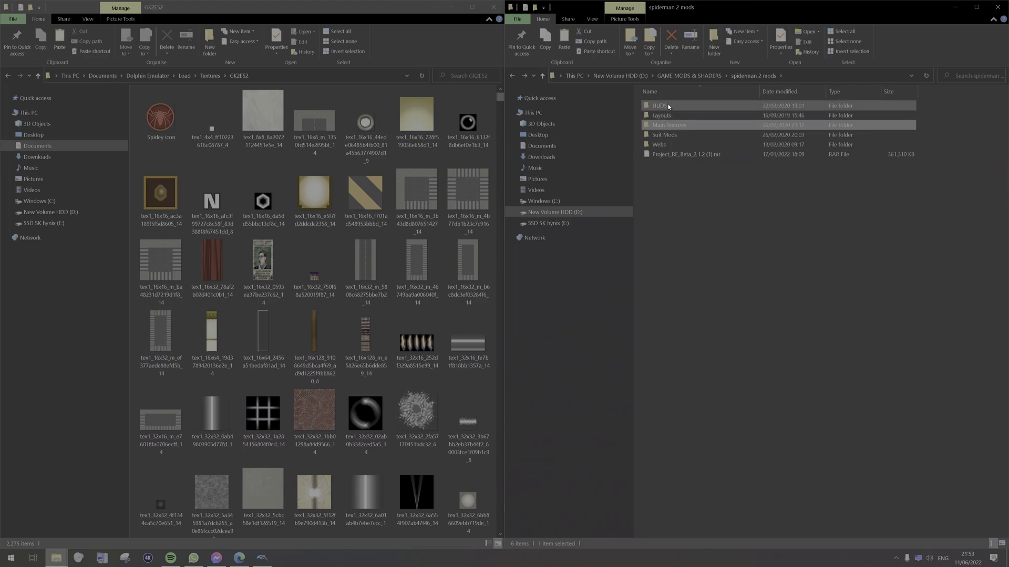
{"action": "double_click", "coordinate": [669, 136]}
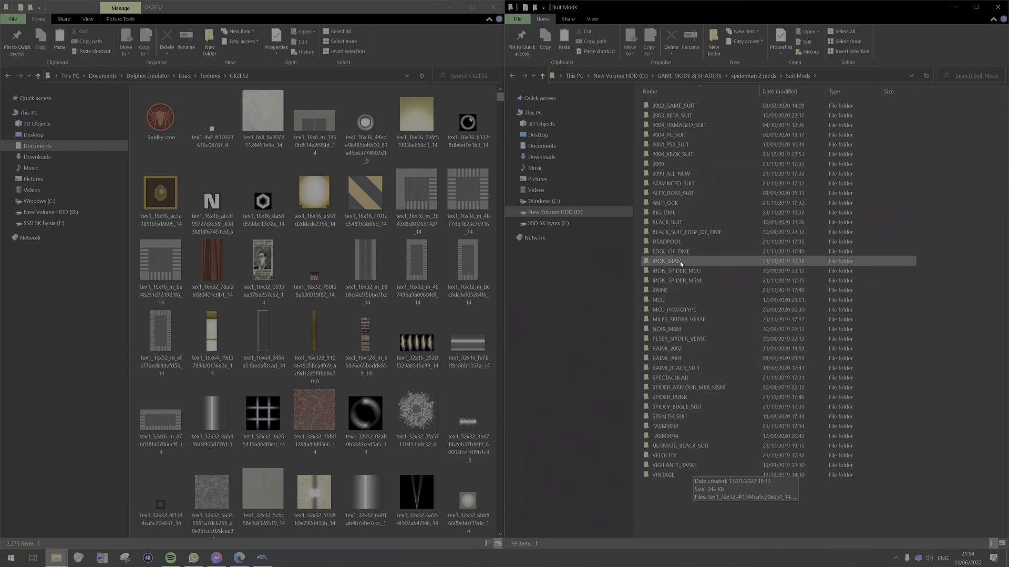
{"action": "double_click", "coordinate": [687, 244]}
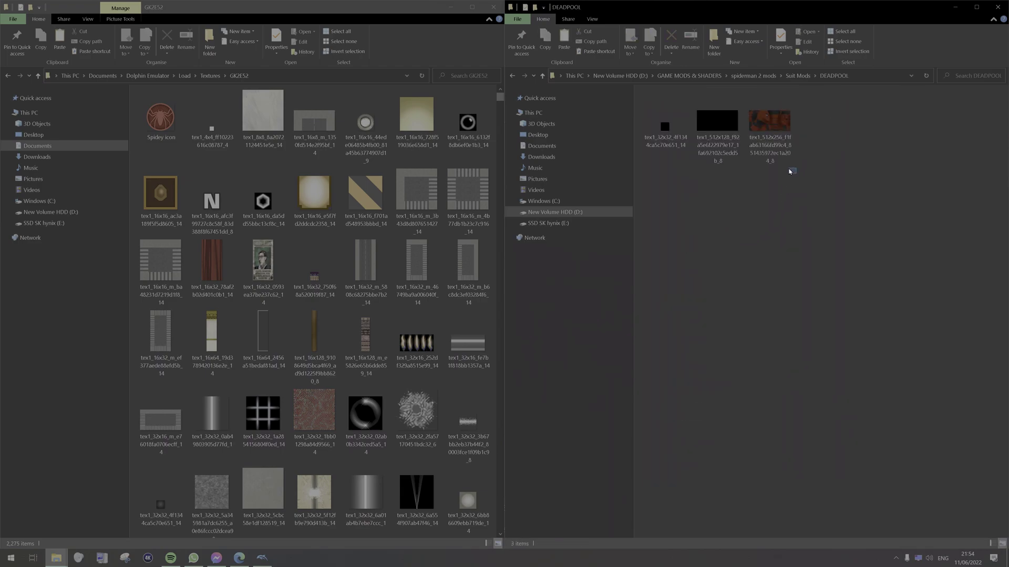
{"action": "left_click_drag", "start_coordinate": [790, 171], "coordinate": [648, 117]}
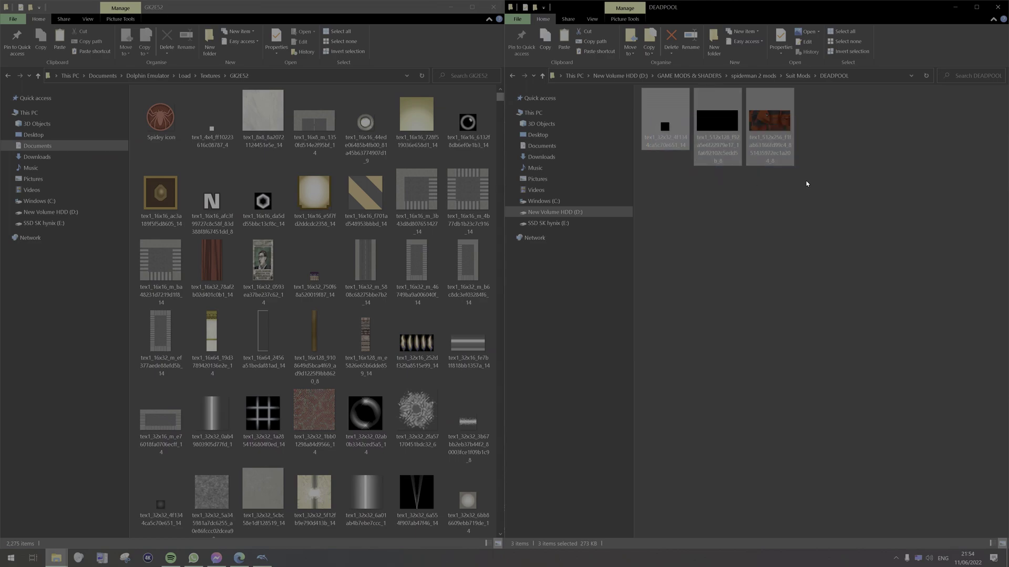
{"action": "left_click_drag", "start_coordinate": [807, 184], "coordinate": [641, 118]}
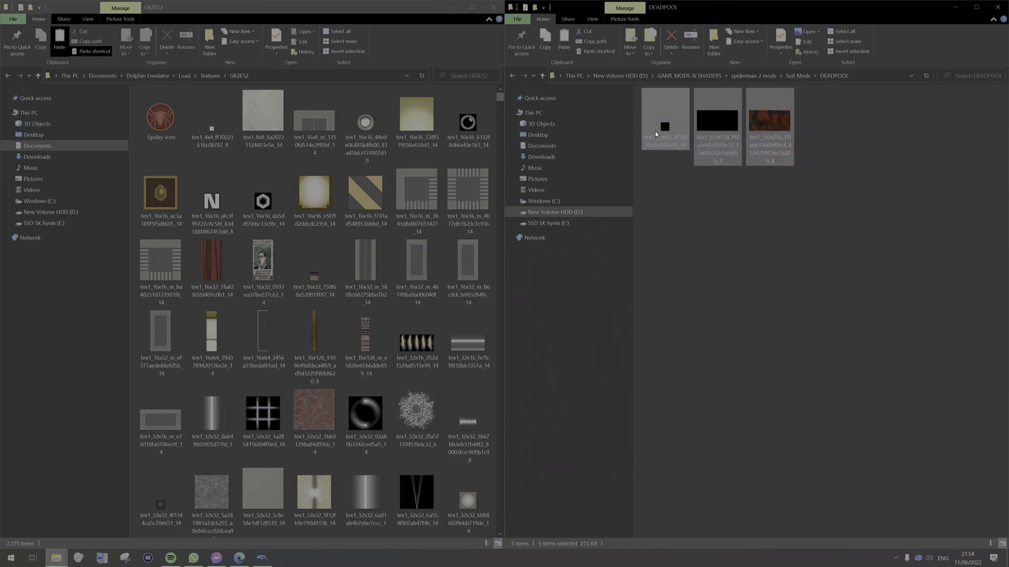
{"action": "left_click", "coordinate": [756, 254]}
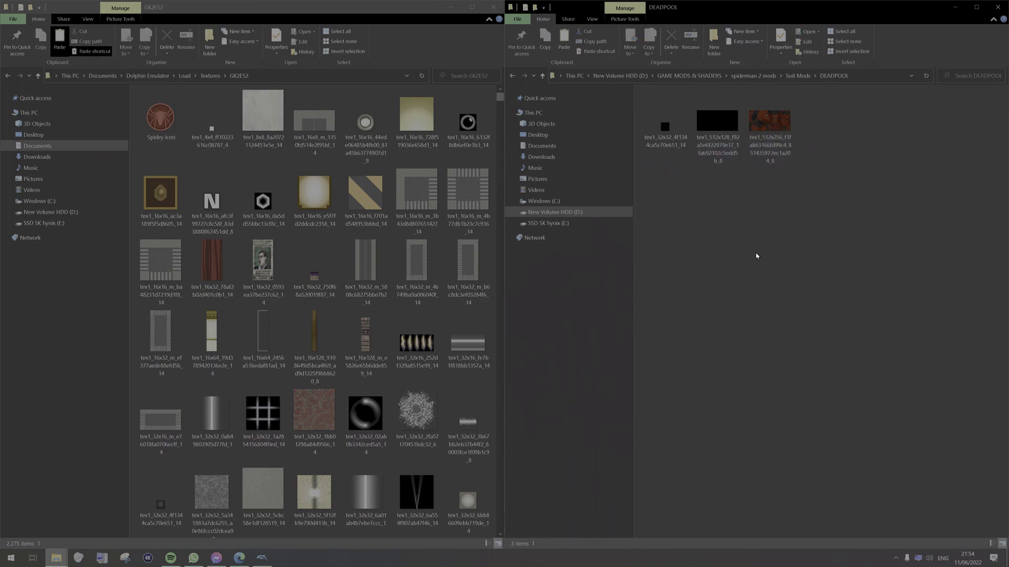
{"action": "left_click", "coordinate": [391, 237]}
{"action": "key", "text": "ctrl+v"}
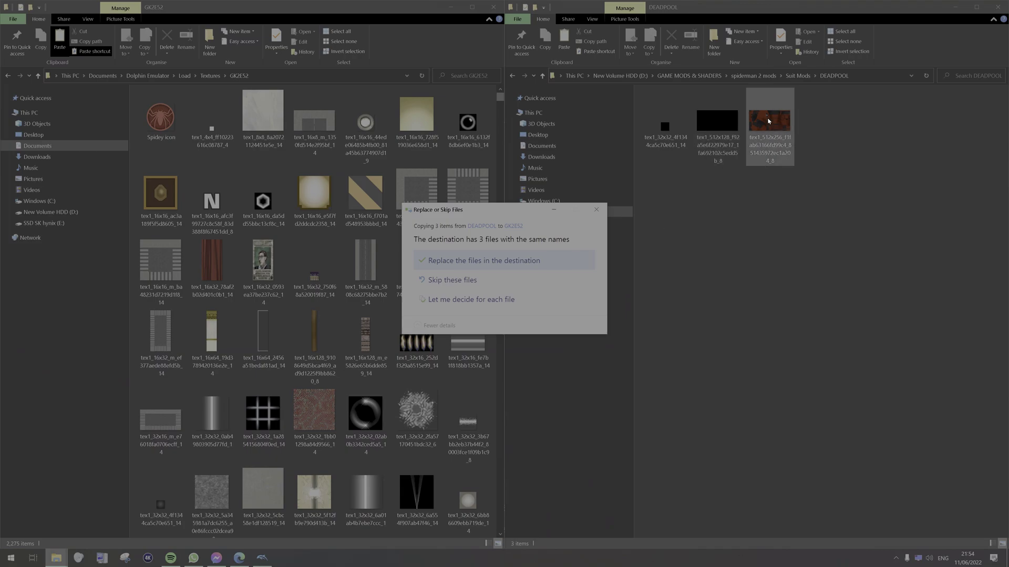
{"action": "left_click", "coordinate": [508, 259]}
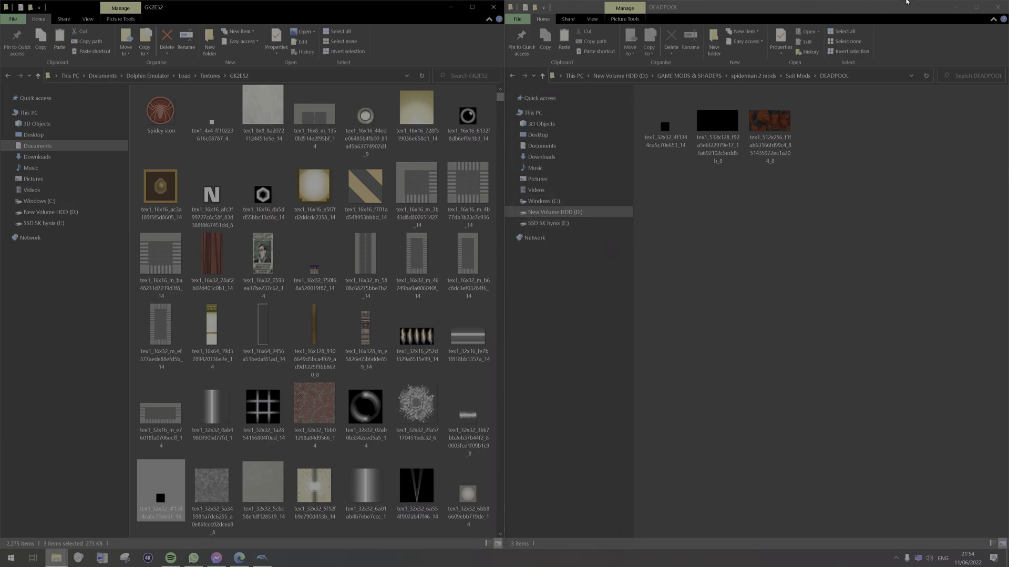
Minimise both folder windows, switch to Dolphin and launch Spider-Man 2
{"action": "left_click", "coordinate": [955, 6]}
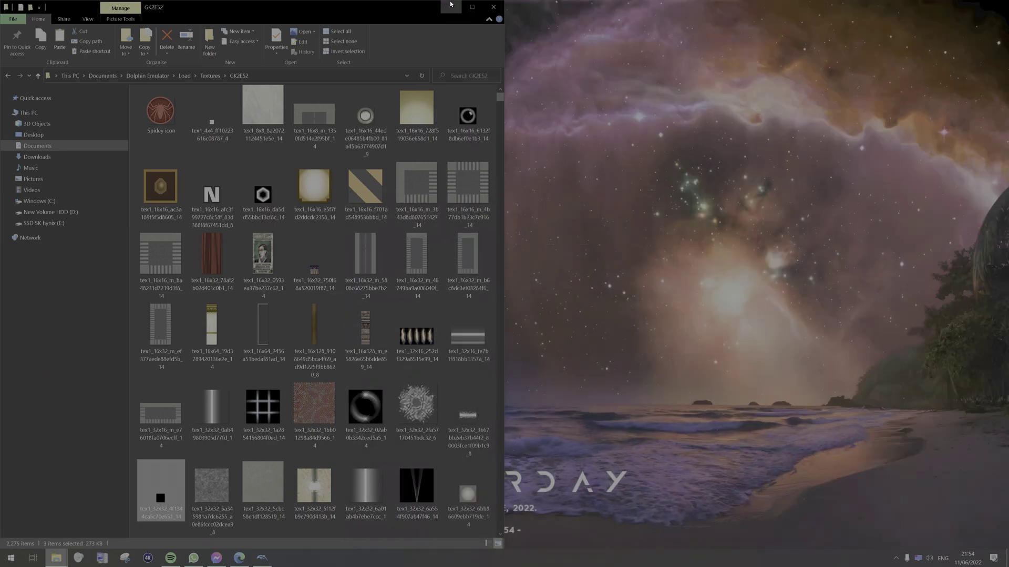
{"action": "left_click", "coordinate": [450, 6]}
{"action": "left_click", "coordinate": [265, 555]}
{"action": "double_click", "coordinate": [528, 307]}
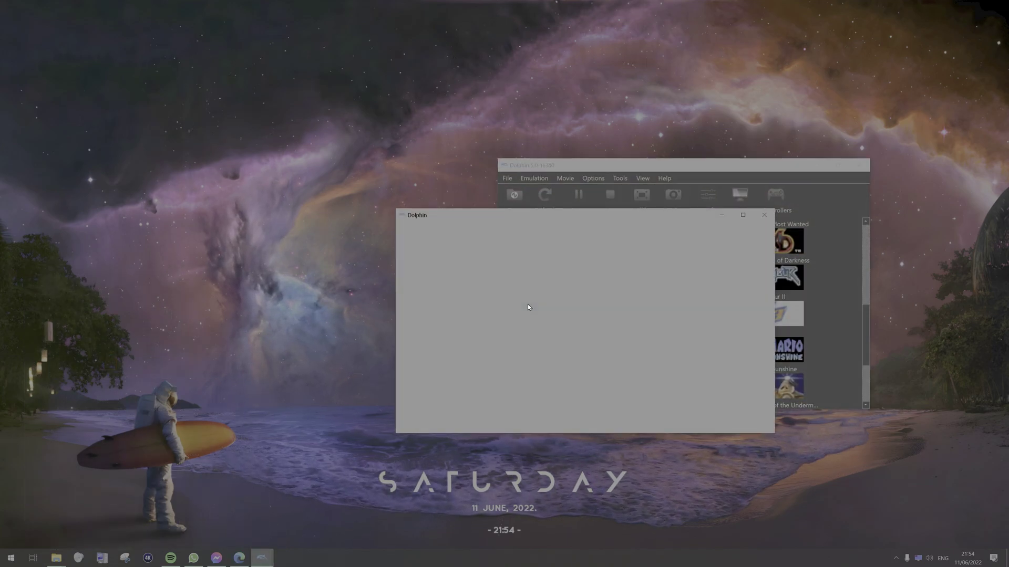
Move the game window aside, load save state 1 and enlarge the window to check the Deadpool suit
{"action": "left_click_drag", "start_coordinate": [567, 217], "coordinate": [346, 162]}
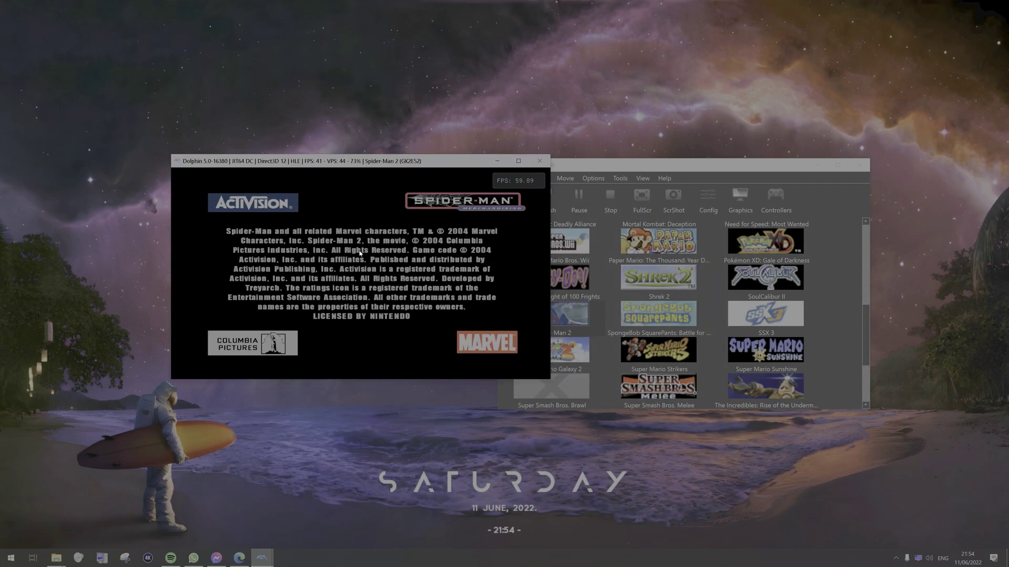
{"action": "key", "text": "F1"}
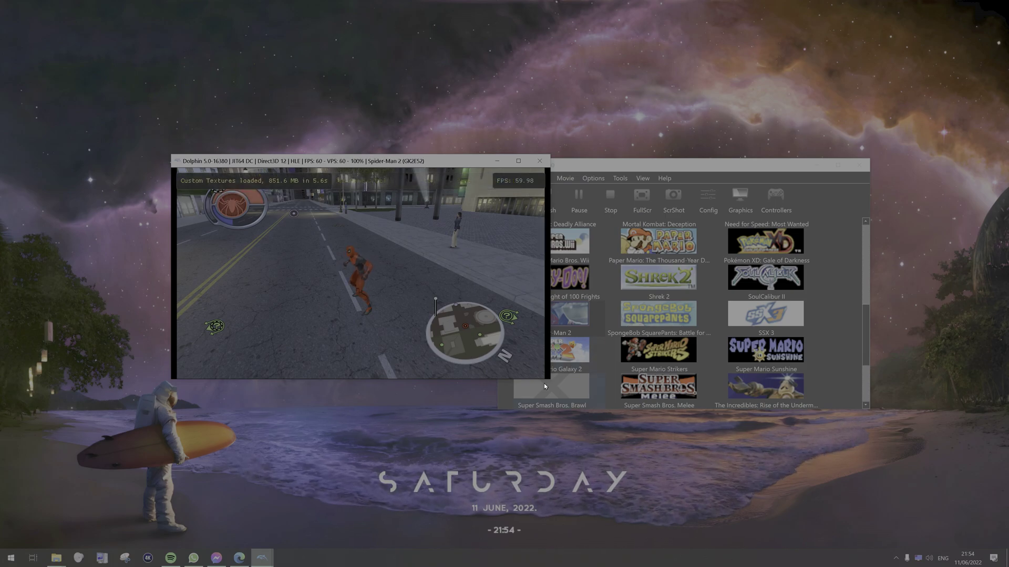
{"action": "left_click_drag", "start_coordinate": [550, 381], "coordinate": [683, 487]}
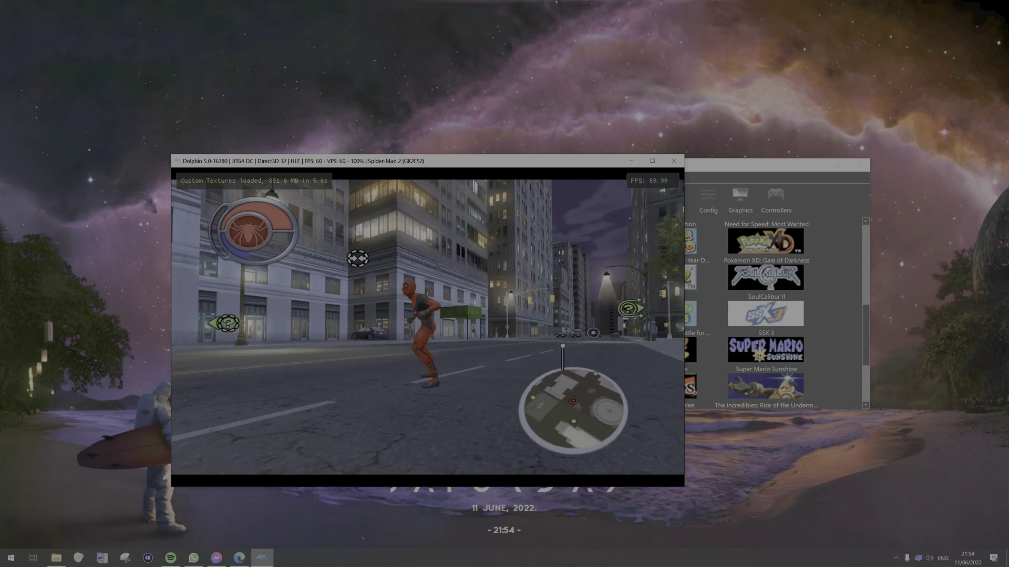
Stop the running Spider-Man 2 emulation and minimise Dolphin
{"action": "left_click", "coordinate": [673, 161]}
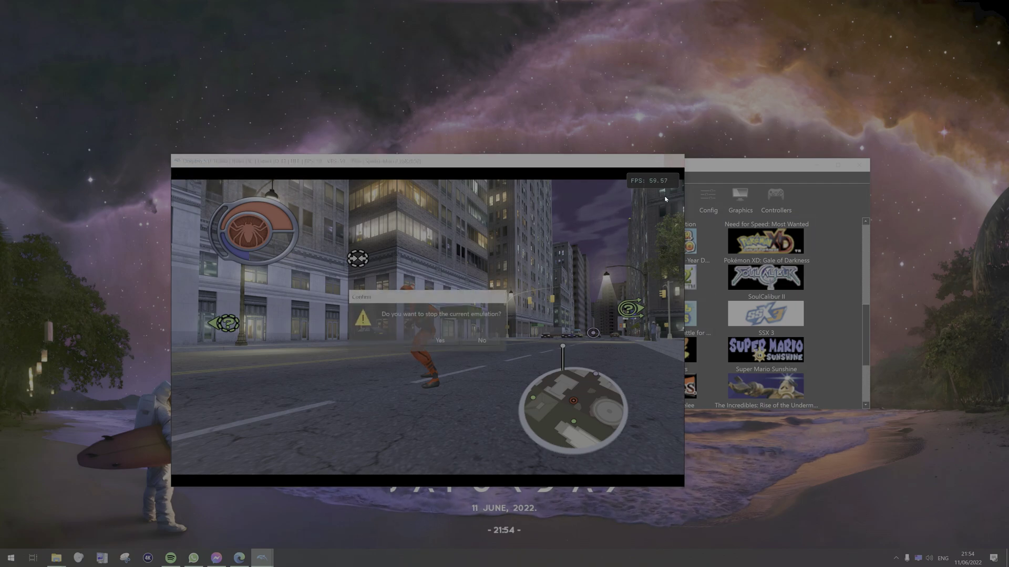
{"action": "left_click", "coordinate": [443, 339]}
{"action": "left_click", "coordinate": [811, 167]}
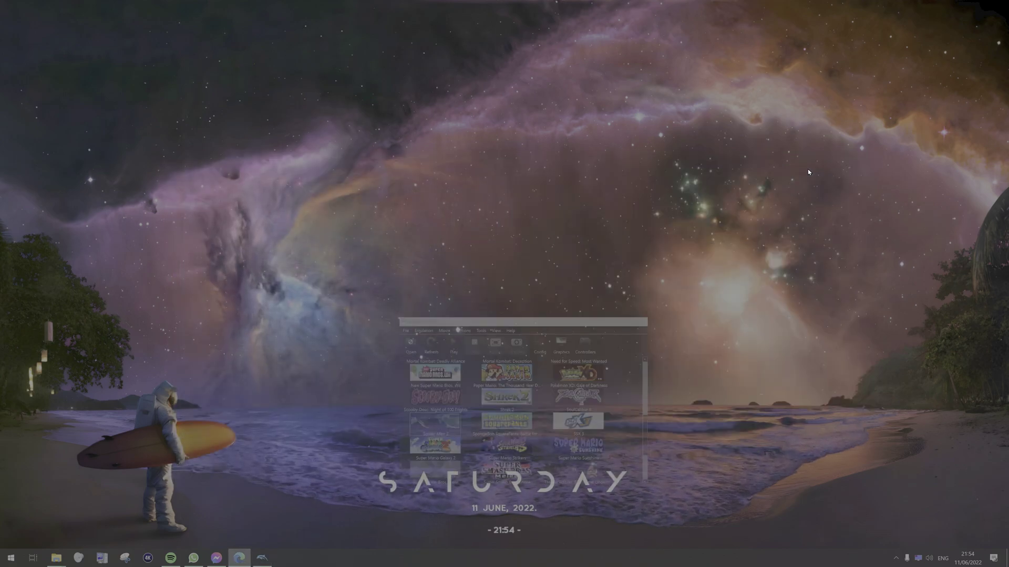
Restore the DEADPOOL and GK2E52 folder windows in File Explorer and return from DEADPOOL to the spiderman 2 mods folder
{"action": "left_click", "coordinate": [58, 562]}
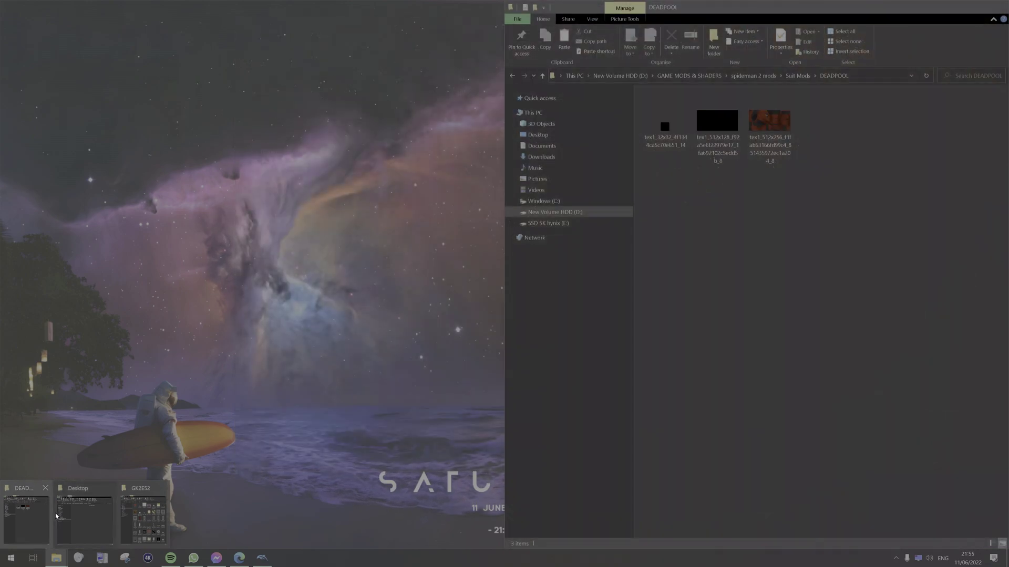
{"action": "left_click", "coordinate": [55, 513]}
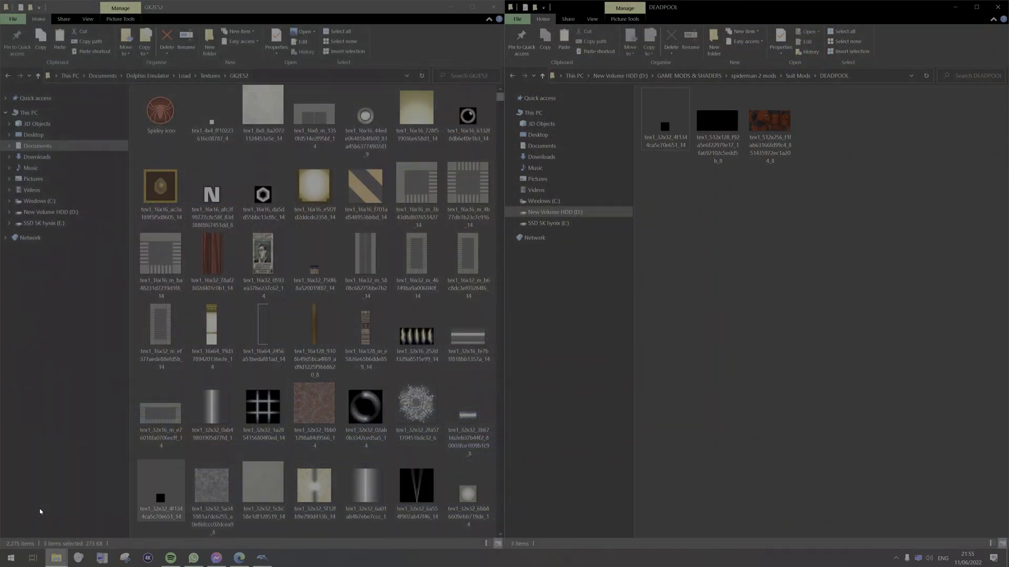
{"action": "mouse_move", "coordinate": [65, 563]}
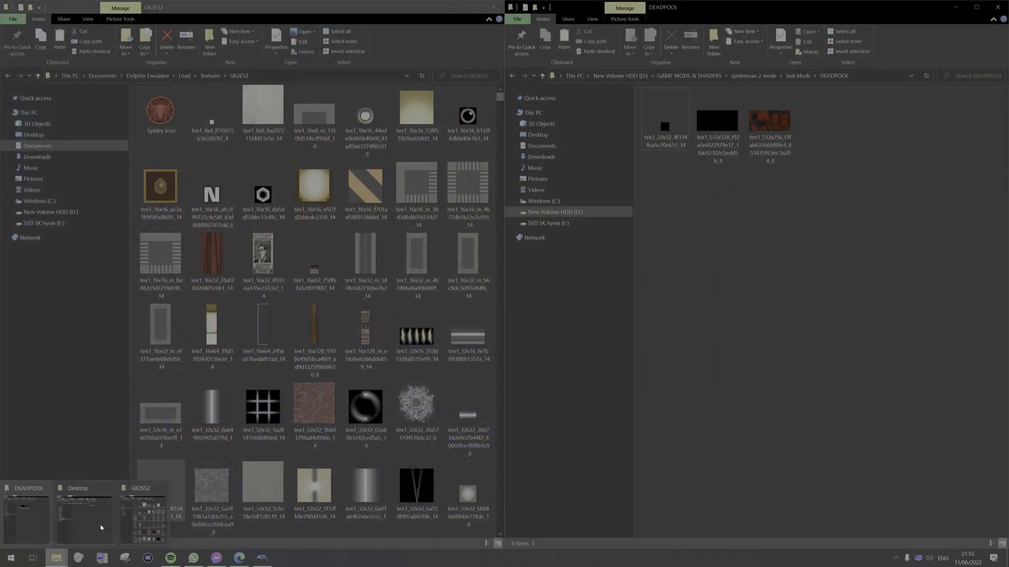
{"action": "left_click", "coordinate": [514, 78]}
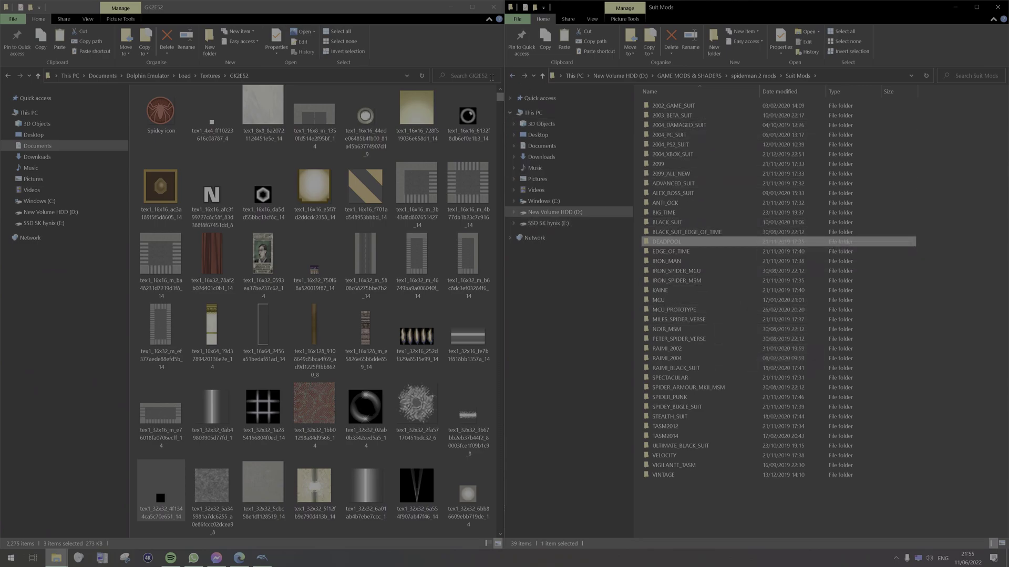
{"action": "left_click", "coordinate": [513, 77]}
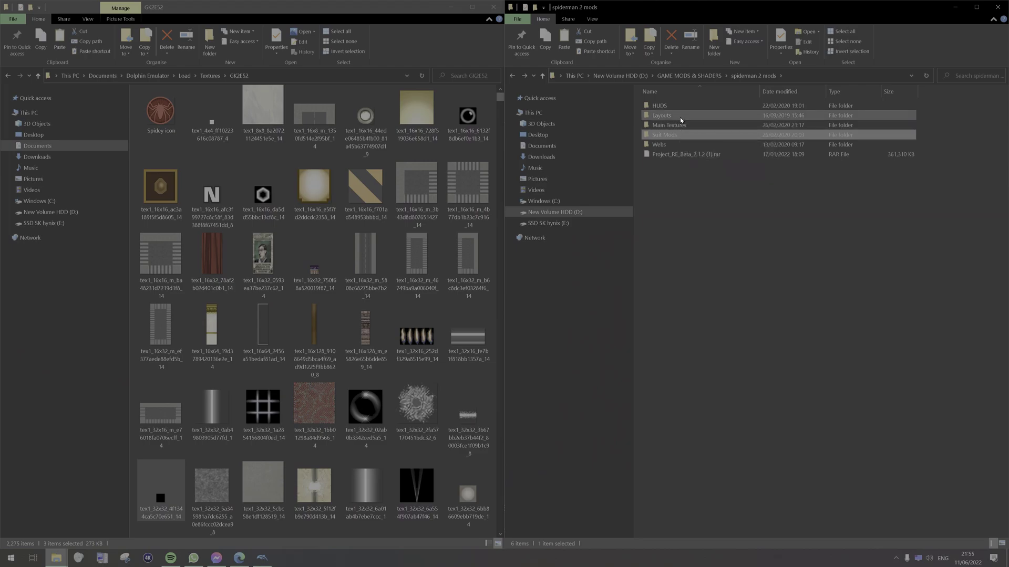
Look through the HUDS folder, including 2004 PSP HUD, return to spiderman 2 mods and minimise both folder windows
{"action": "double_click", "coordinate": [659, 106]}
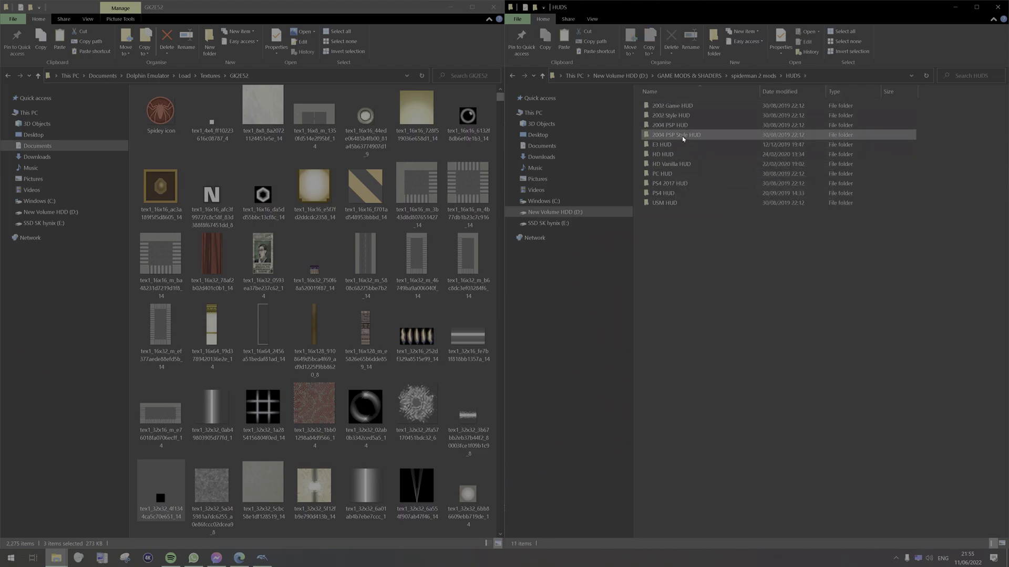
{"action": "double_click", "coordinate": [686, 127]}
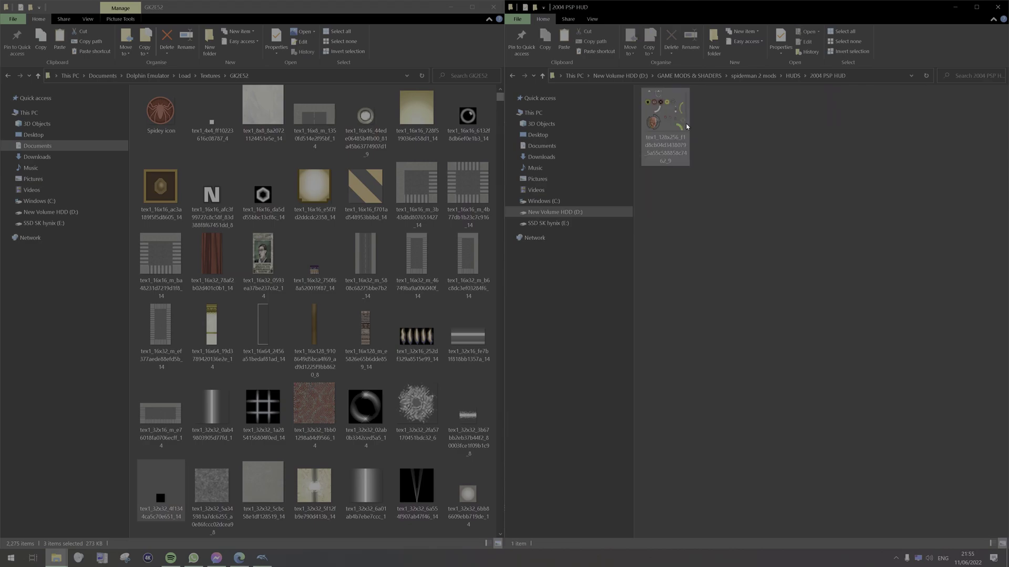
{"action": "left_click", "coordinate": [542, 75]}
{"action": "left_click", "coordinate": [667, 107]}
{"action": "double_click", "coordinate": [667, 108]}
{"action": "left_click", "coordinate": [514, 76]}
{"action": "left_click", "coordinate": [513, 76]}
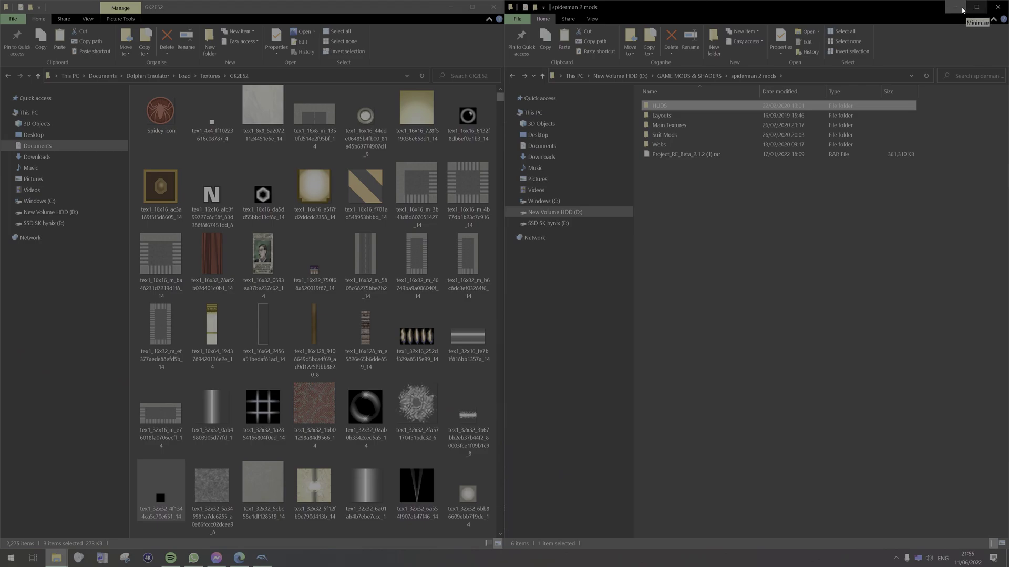
{"action": "left_click", "coordinate": [959, 8]}
{"action": "left_click", "coordinate": [451, 7]}
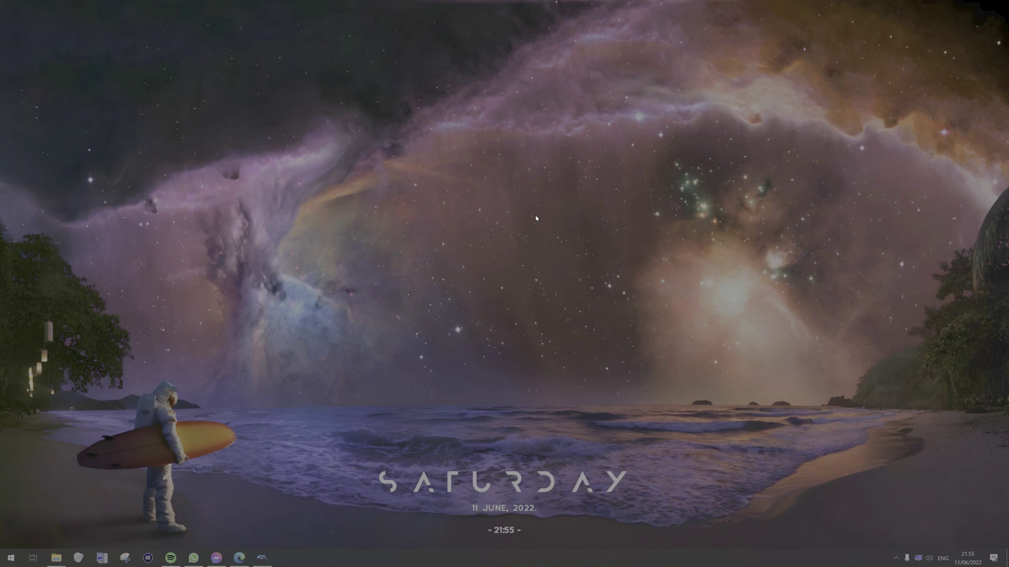